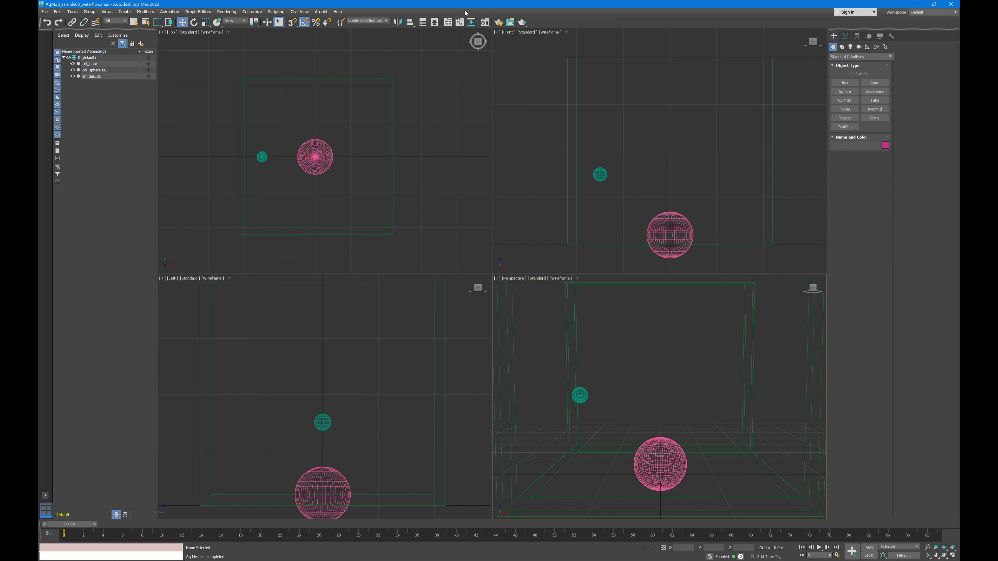
Create an AqMesher2 object from the MPS geometry category beside the spheres
{"action": "left_click", "coordinate": [860, 56]}
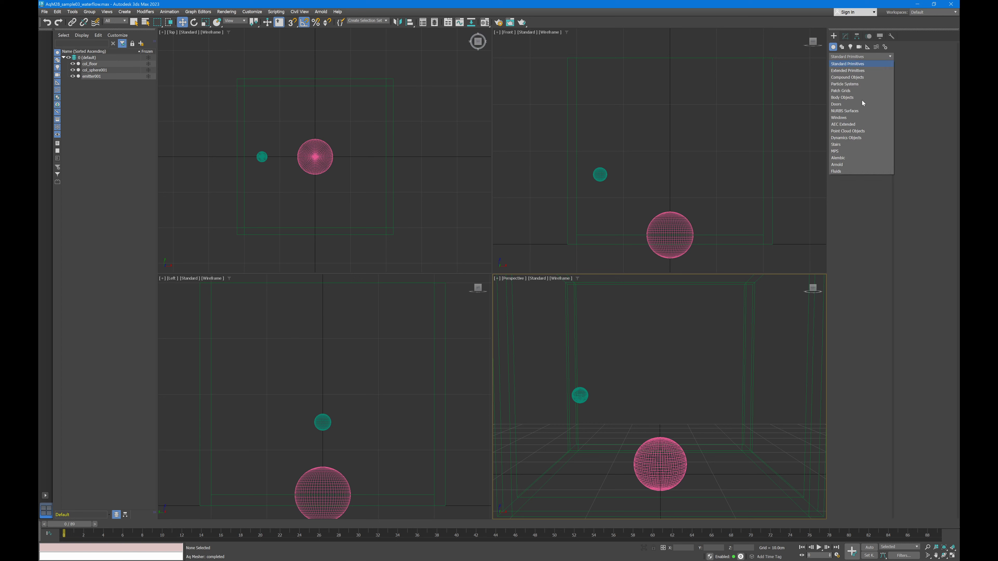
{"action": "left_click", "coordinate": [837, 151]}
{"action": "left_click", "coordinate": [871, 82]}
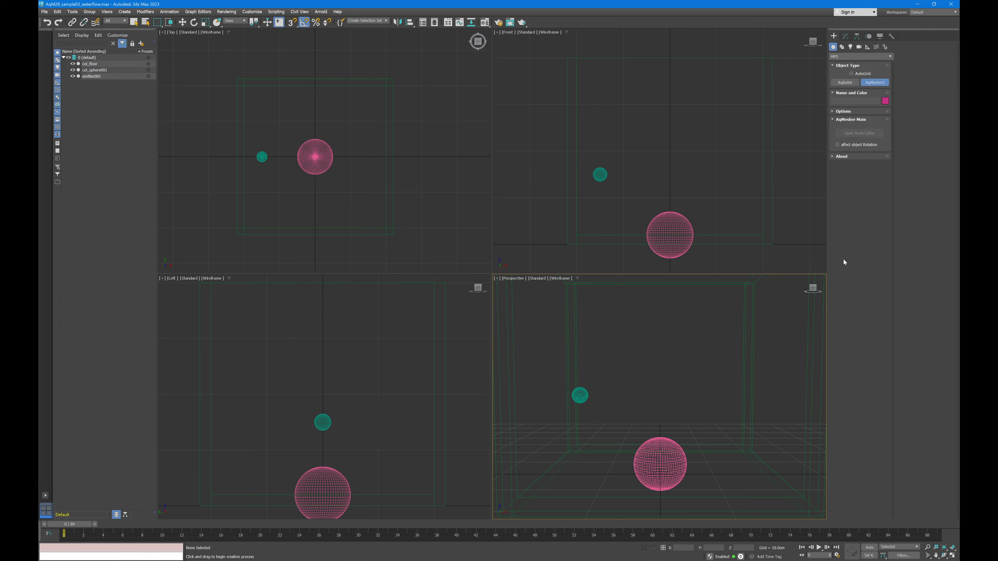
{"action": "left_click_drag", "start_coordinate": [594, 473], "coordinate": [644, 487]}
Load the PIC/Flip Simulation preset network into AqMesher001's node graph
{"action": "left_click", "coordinate": [845, 36]}
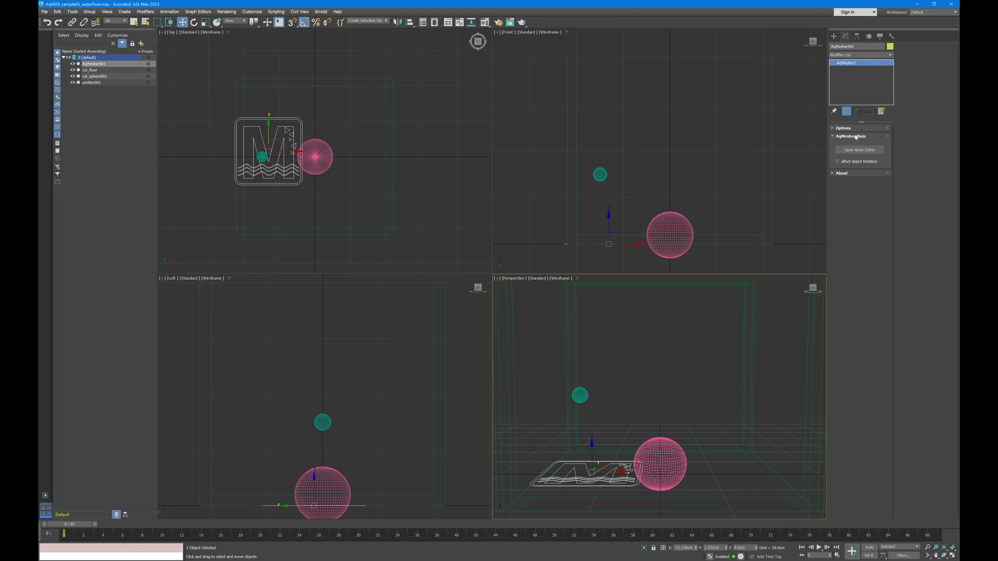
{"action": "left_click", "coordinate": [858, 151]}
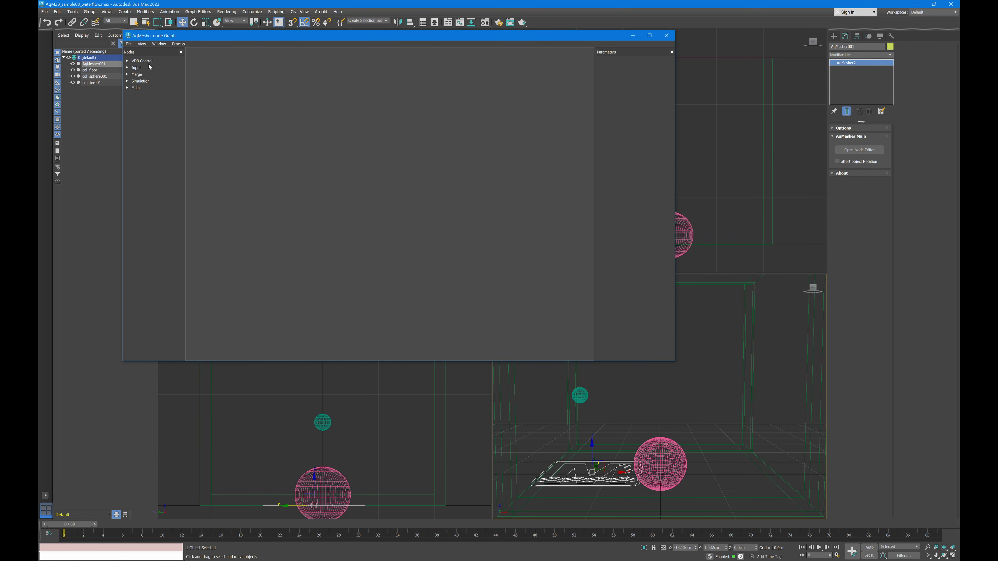
{"action": "left_click", "coordinate": [129, 44]}
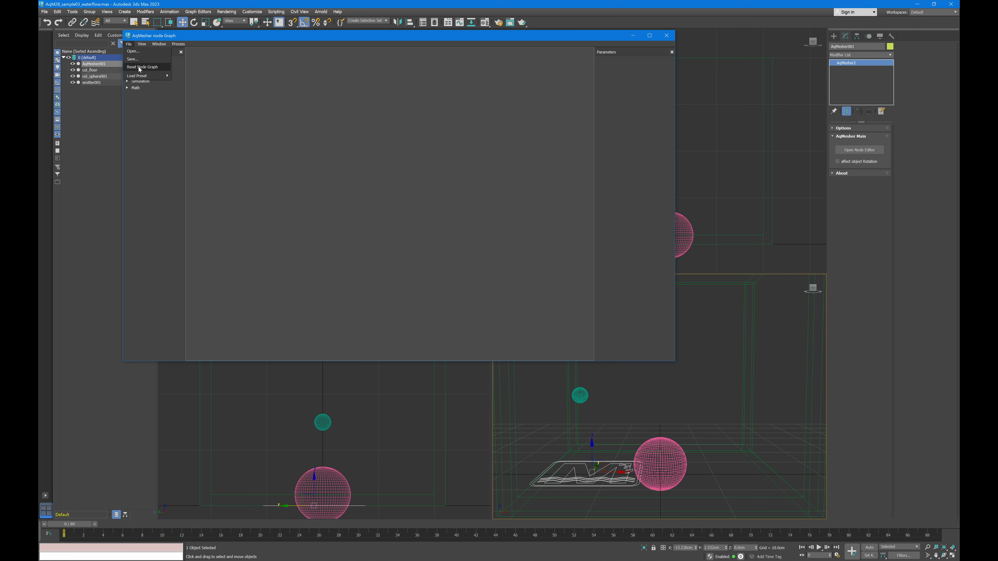
{"action": "mouse_move", "coordinate": [143, 75]}
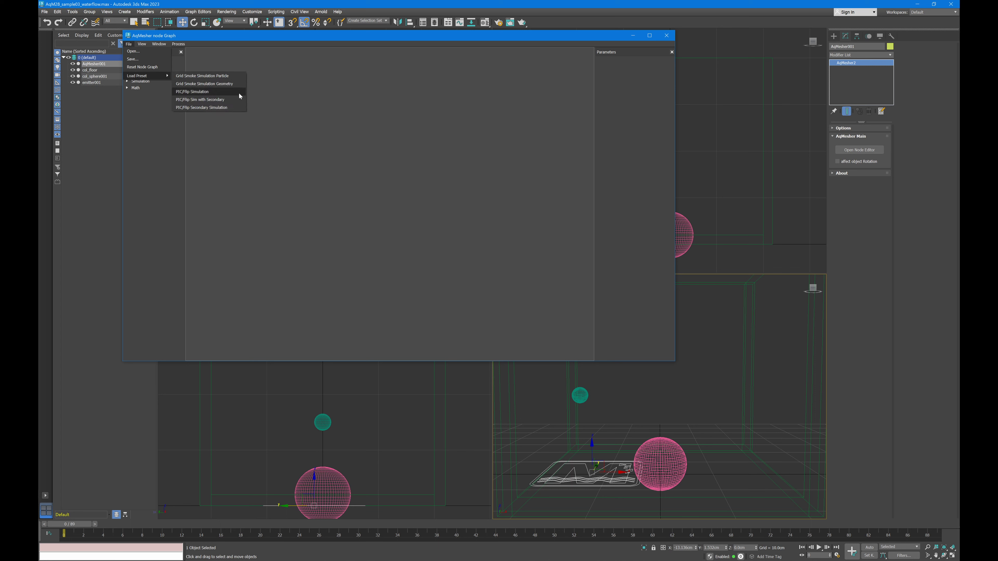
{"action": "left_click", "coordinate": [217, 92]}
Load emitter001 into the first Geometry Listbox node
{"action": "left_click", "coordinate": [248, 101]}
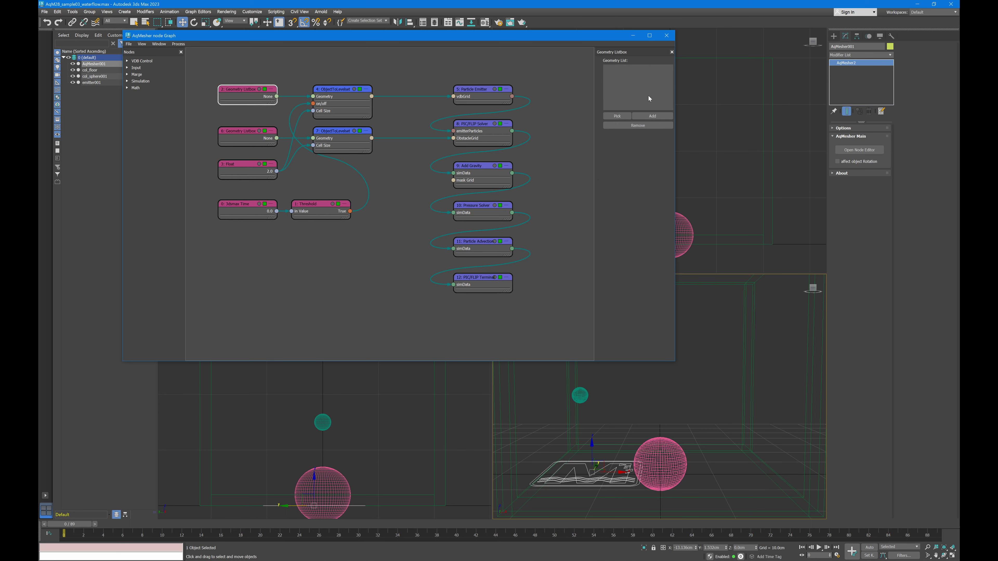
{"action": "left_click", "coordinate": [618, 116]}
{"action": "left_click", "coordinate": [585, 394]}
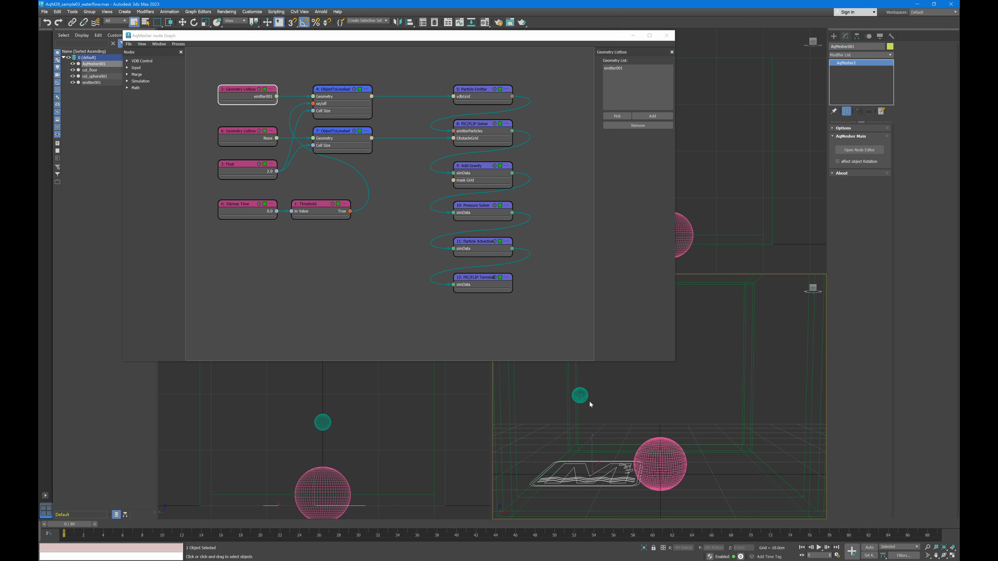
{"action": "left_click", "coordinate": [585, 398]}
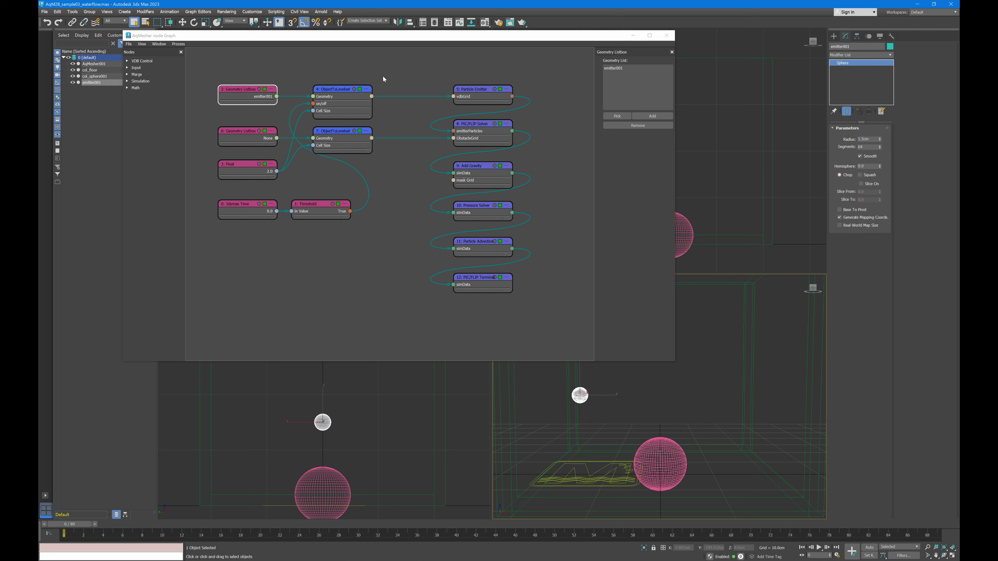
Set the Float node's value to -0.25
{"action": "left_click", "coordinate": [251, 177]}
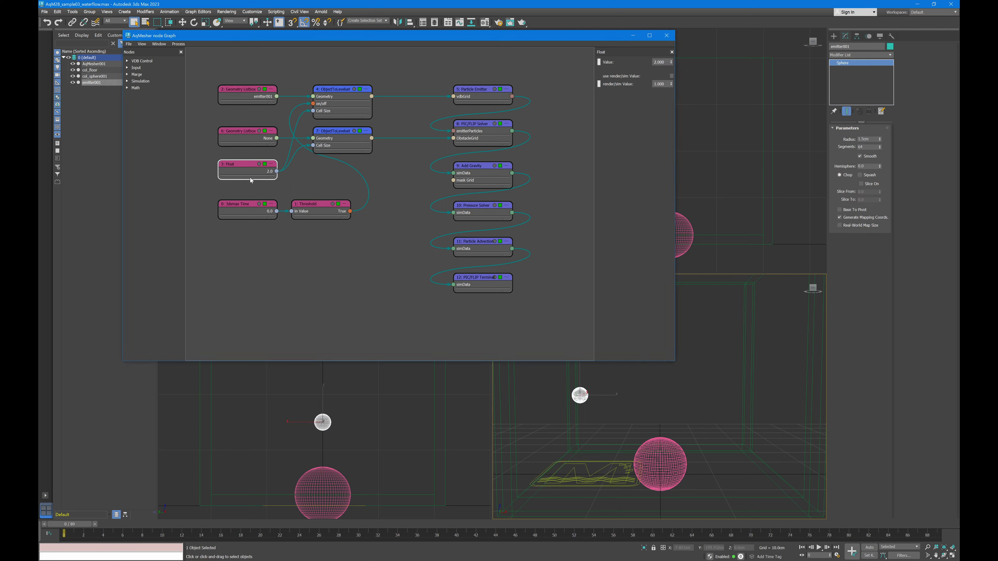
{"action": "left_click", "coordinate": [662, 62]}
{"action": "type", "text": "0.25"}
Delete the Threshold wire and the first ObjectToLevelset's on/off input, then shift the simulation nodes right
{"action": "left_click", "coordinate": [291, 123]}
{"action": "key", "text": "Delete"}
{"action": "left_click", "coordinate": [354, 100]}
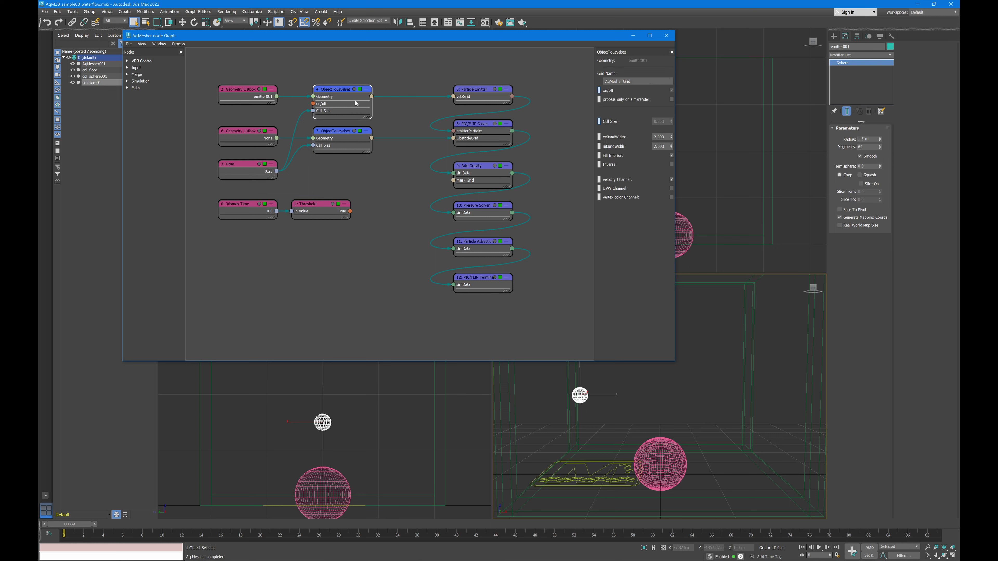
{"action": "left_click", "coordinate": [599, 91]}
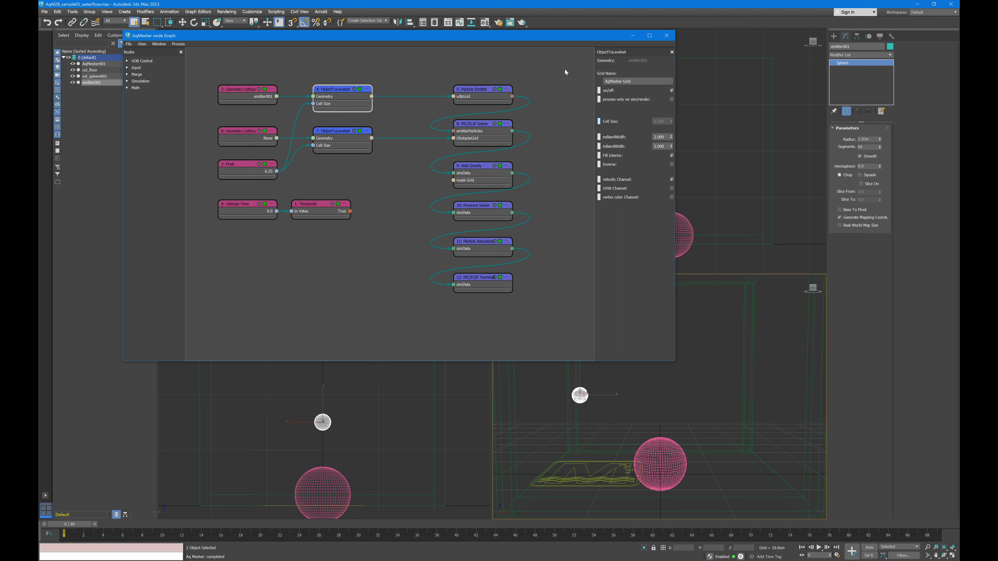
{"action": "left_click_drag", "start_coordinate": [558, 67], "coordinate": [482, 280]}
{"action": "left_click_drag", "start_coordinate": [492, 96], "coordinate": [543, 98]}
Load col_floor and col_sphere001 into the second Geometry Listbox and search 'cac' for a following node
{"action": "left_click", "coordinate": [390, 161]}
{"action": "left_click", "coordinate": [262, 131]}
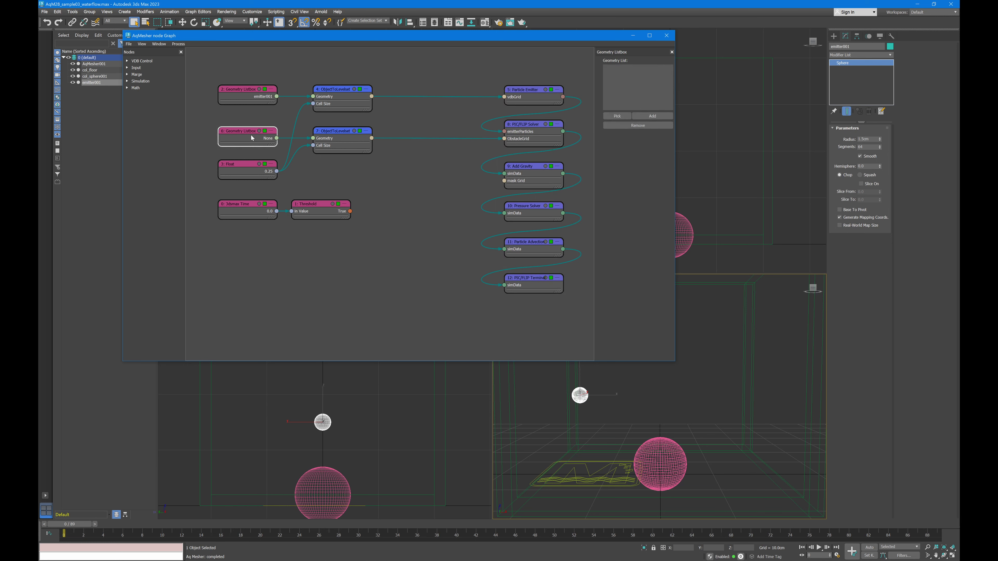
{"action": "left_click", "coordinate": [617, 116]}
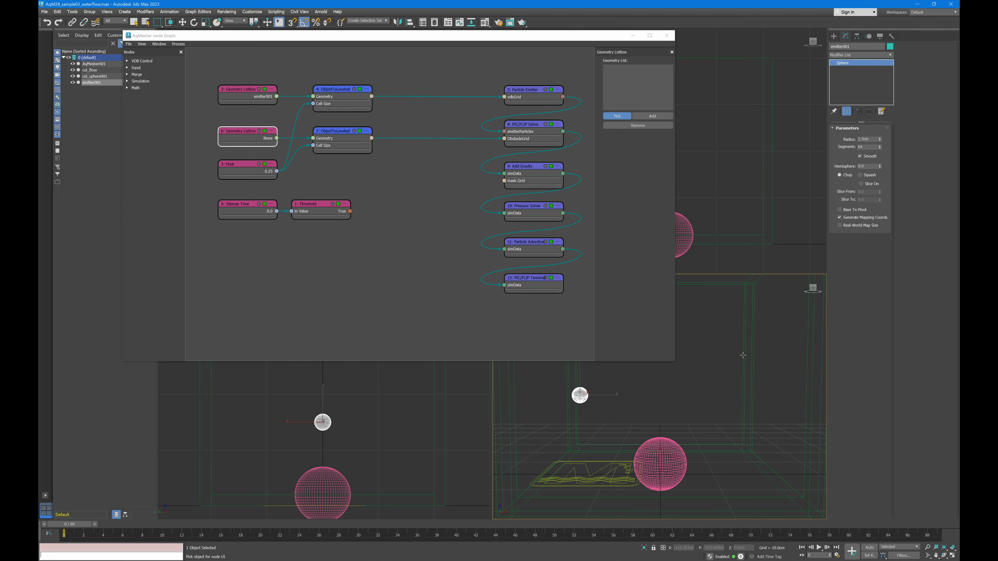
{"action": "left_click", "coordinate": [589, 474]}
{"action": "left_click", "coordinate": [579, 395]}
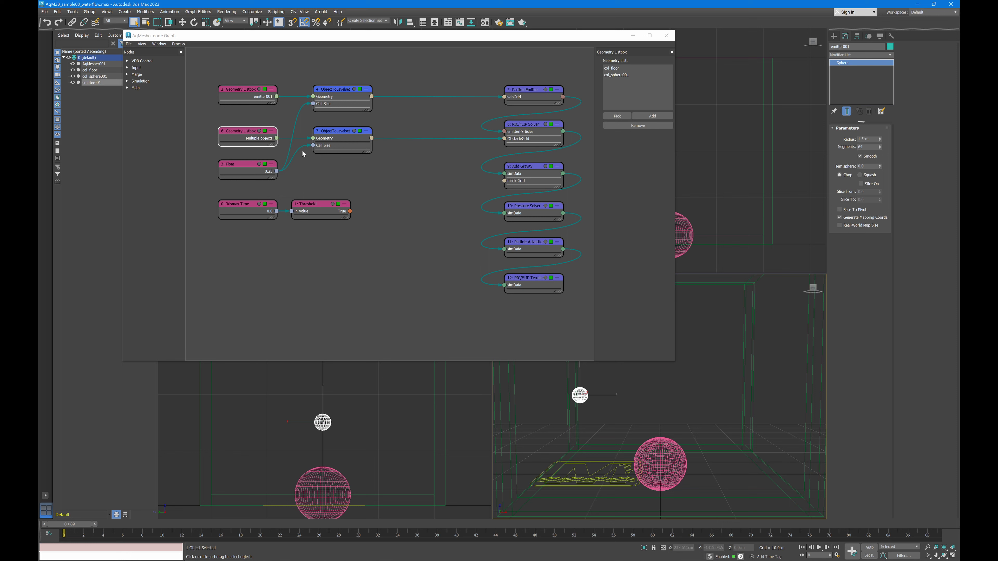
{"action": "left_click_drag", "start_coordinate": [372, 138], "coordinate": [407, 139]}
{"action": "type", "text": "c"}
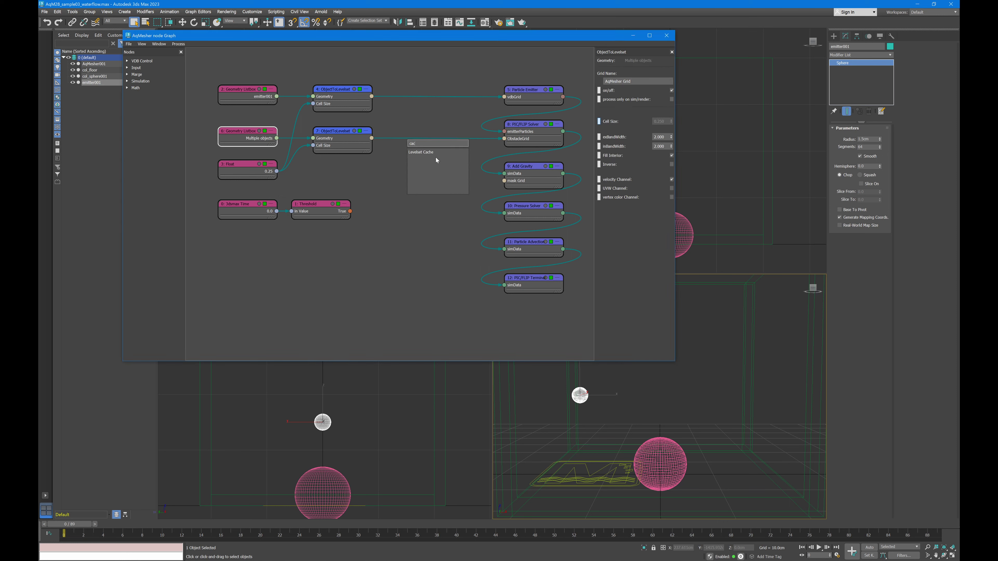
{"action": "type", "text": "ac"}
Wire a Levelset Cache into ObstacleGrid and Threshold's True output into the second ObjectToLevelset's on/off
{"action": "left_click", "coordinate": [436, 157]}
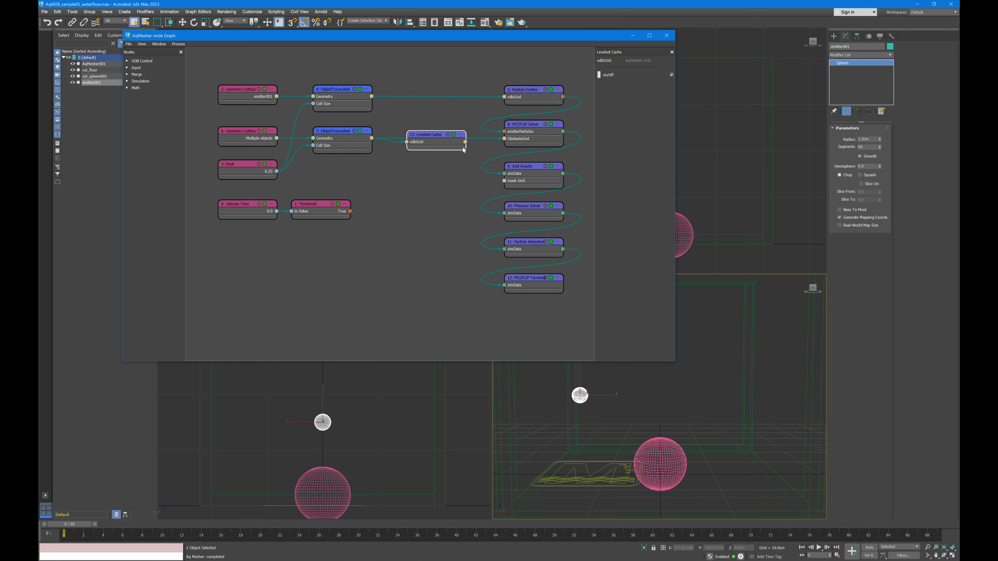
{"action": "mouse_move", "coordinate": [465, 141]}
{"action": "left_mouse_down"}
{"action": "mouse_move", "coordinate": [504, 145]}
{"action": "mouse_move", "coordinate": [449, 141]}
{"action": "left_mouse_up"}
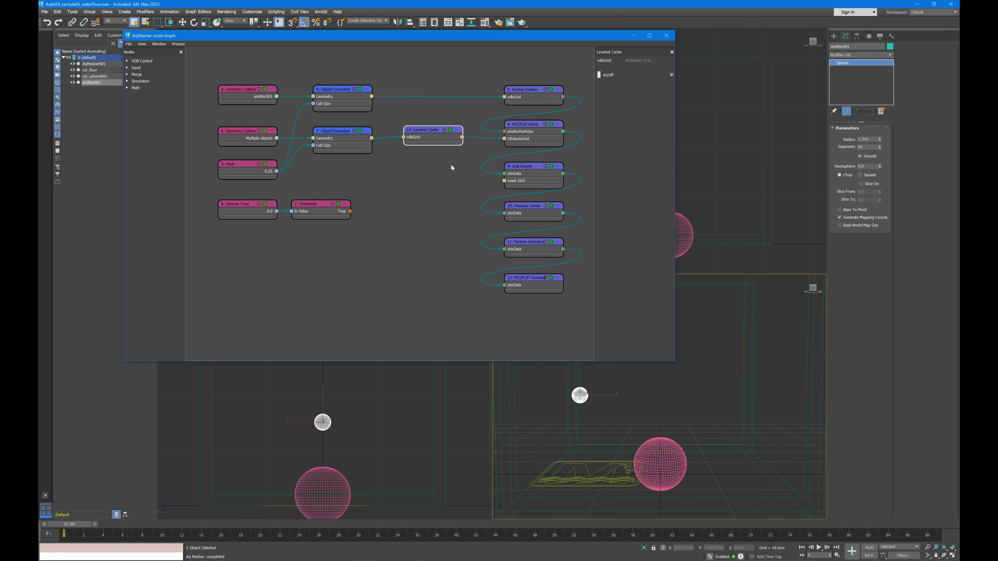
{"action": "left_click", "coordinate": [329, 147]}
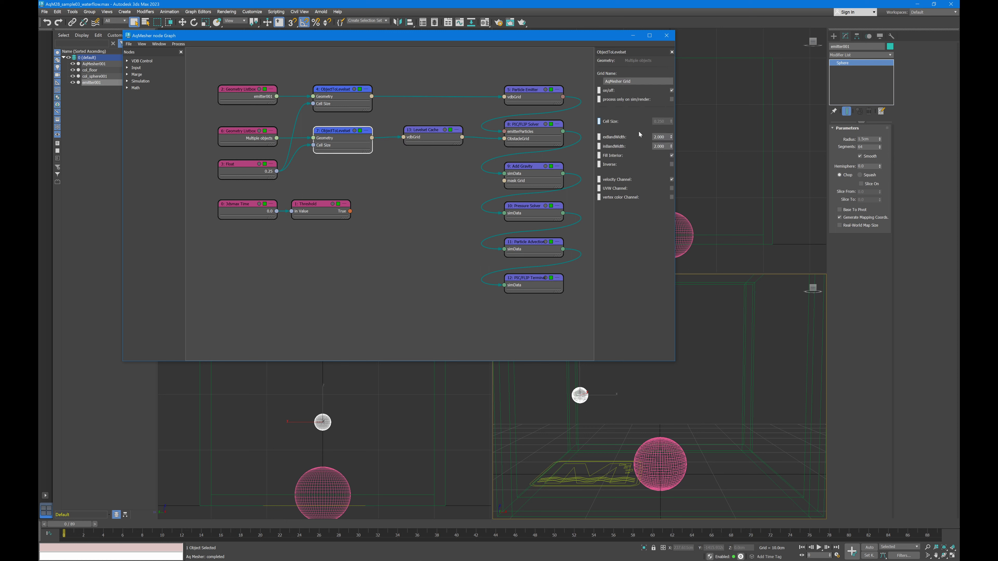
{"action": "left_click", "coordinate": [599, 90]}
{"action": "left_click_drag", "start_coordinate": [350, 212], "coordinate": [313, 145]}
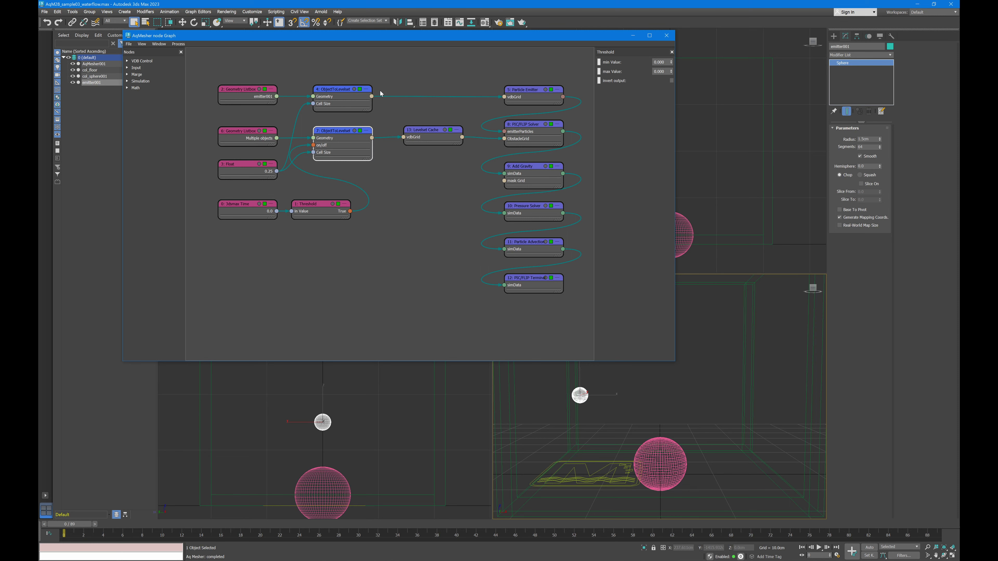
{"action": "left_click", "coordinate": [834, 36]}
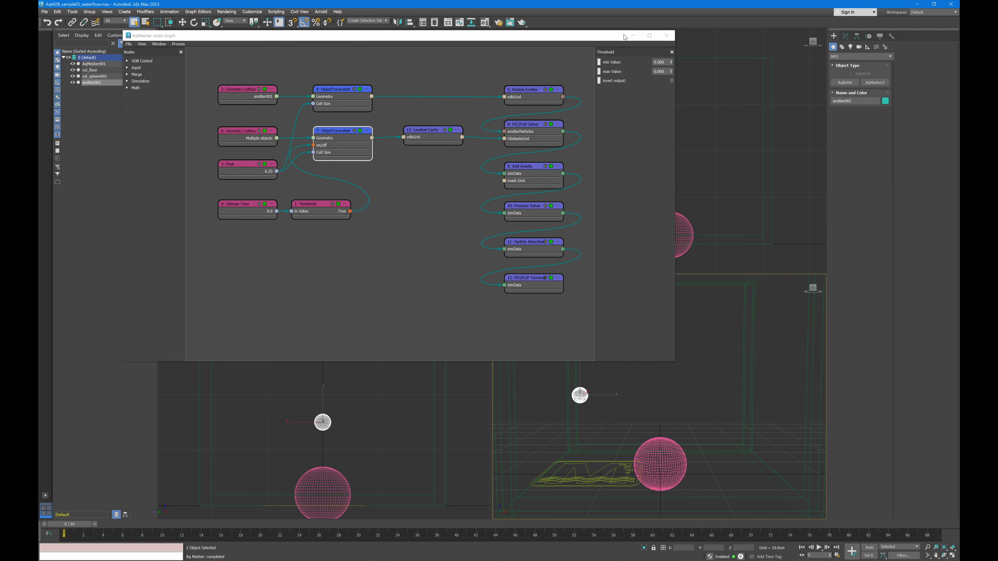
Close the node graph and create an MPS AqMesher AqDirection helper over the emitter
{"action": "left_click", "coordinate": [666, 35]}
{"action": "left_click", "coordinate": [793, 66]}
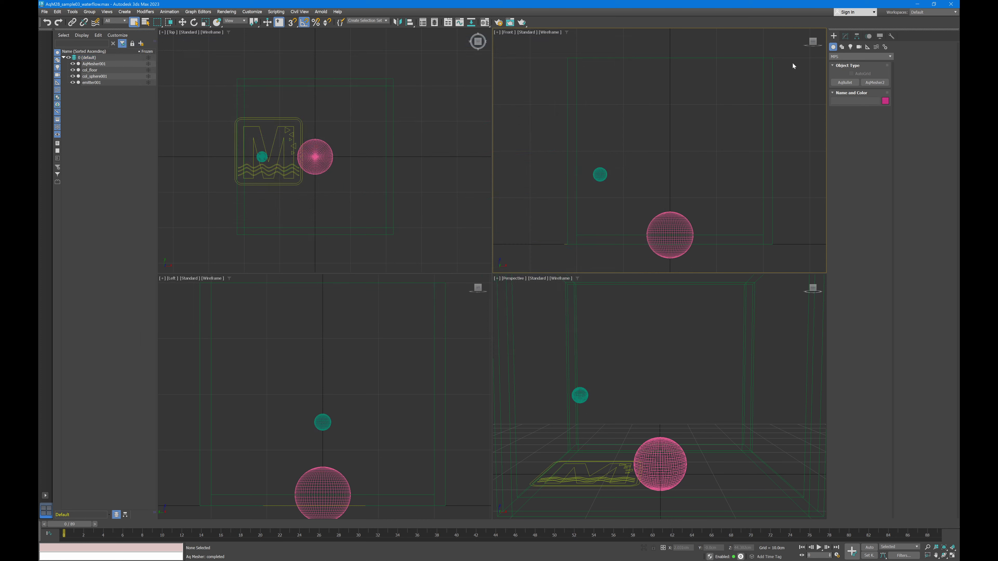
{"action": "left_click", "coordinate": [867, 47]}
{"action": "left_click", "coordinate": [860, 56]}
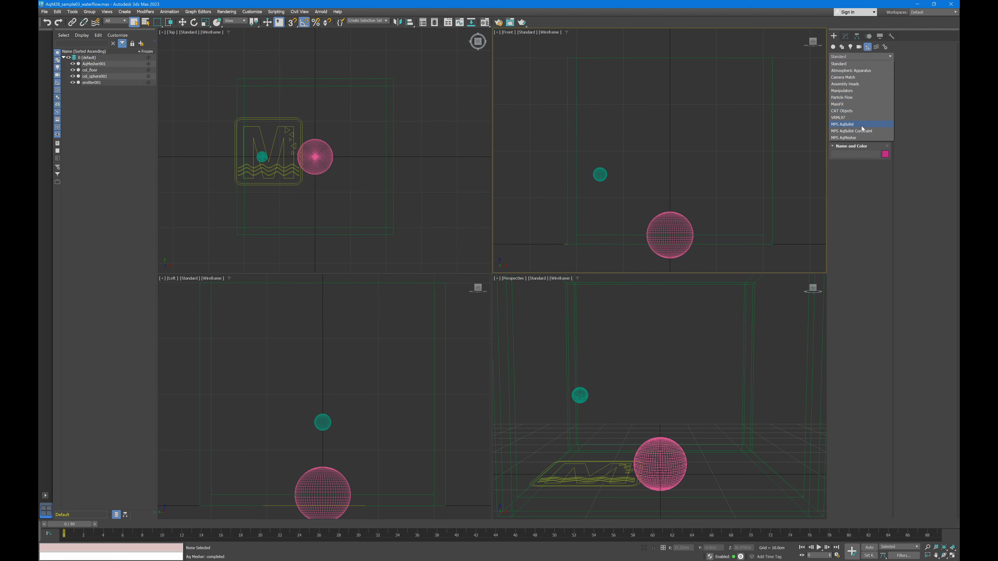
{"action": "left_click", "coordinate": [860, 138]}
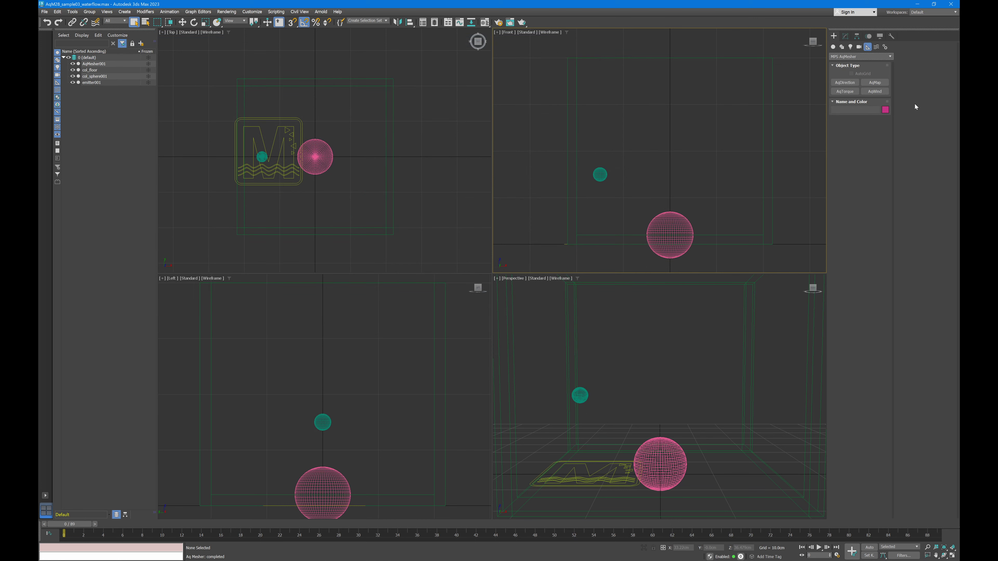
{"action": "left_click", "coordinate": [845, 82]}
{"action": "left_click", "coordinate": [264, 158]}
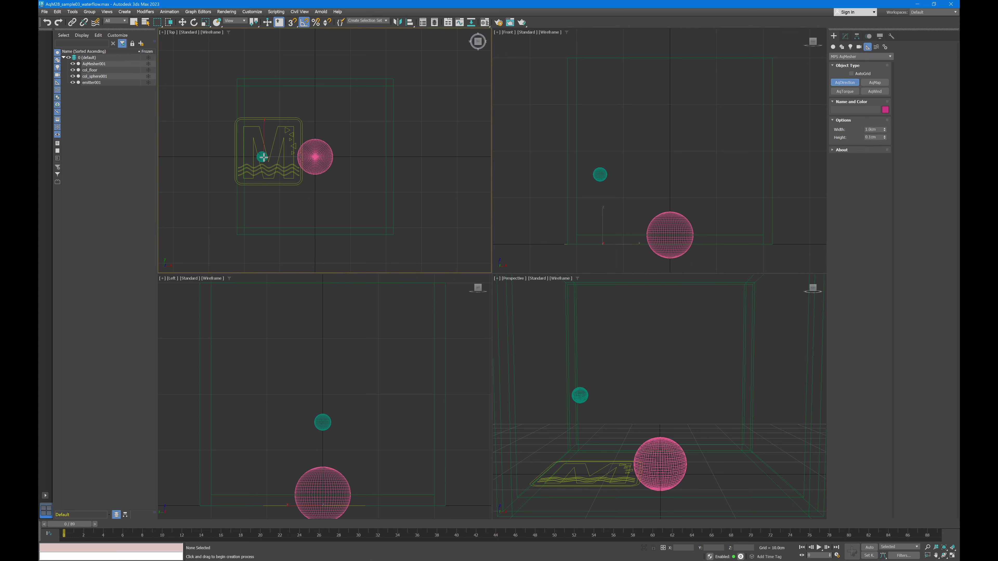
{"action": "left_click_drag", "start_coordinate": [263, 157], "coordinate": [277, 170]}
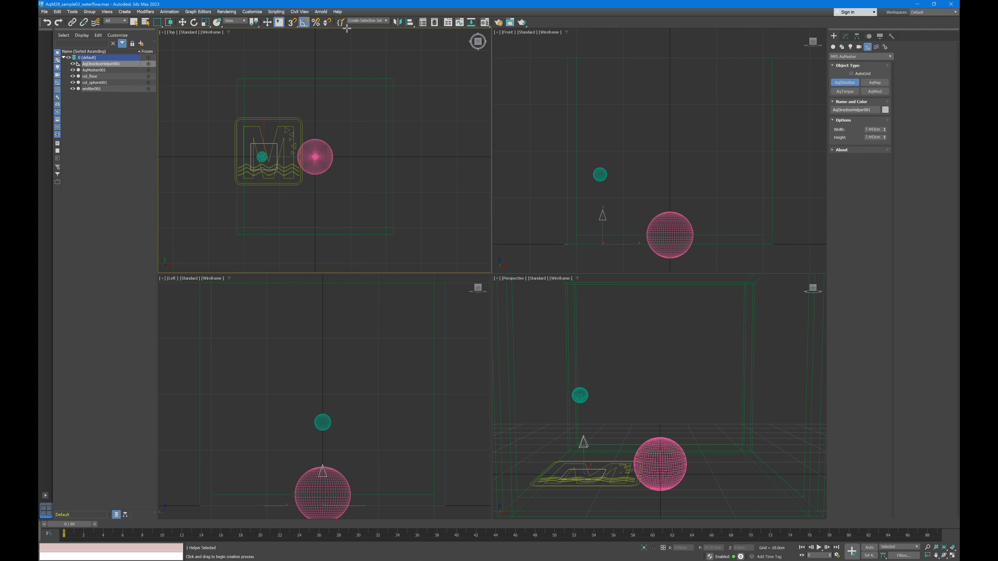
Align the helper to emitter001 and rotate it -95° about Z so it points sideways
{"action": "left_click", "coordinate": [409, 23]}
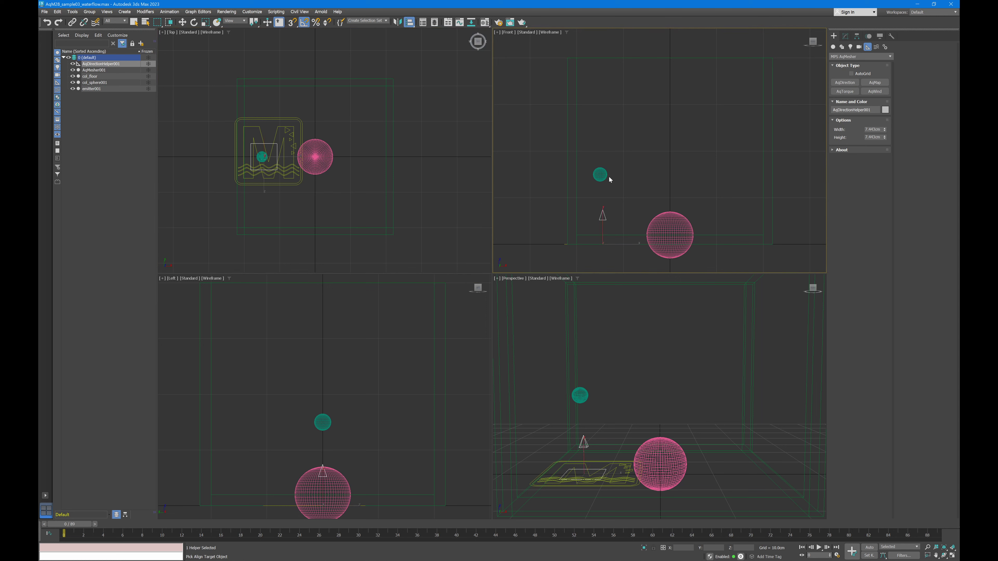
{"action": "left_click", "coordinate": [602, 175]}
{"action": "left_click", "coordinate": [501, 344]}
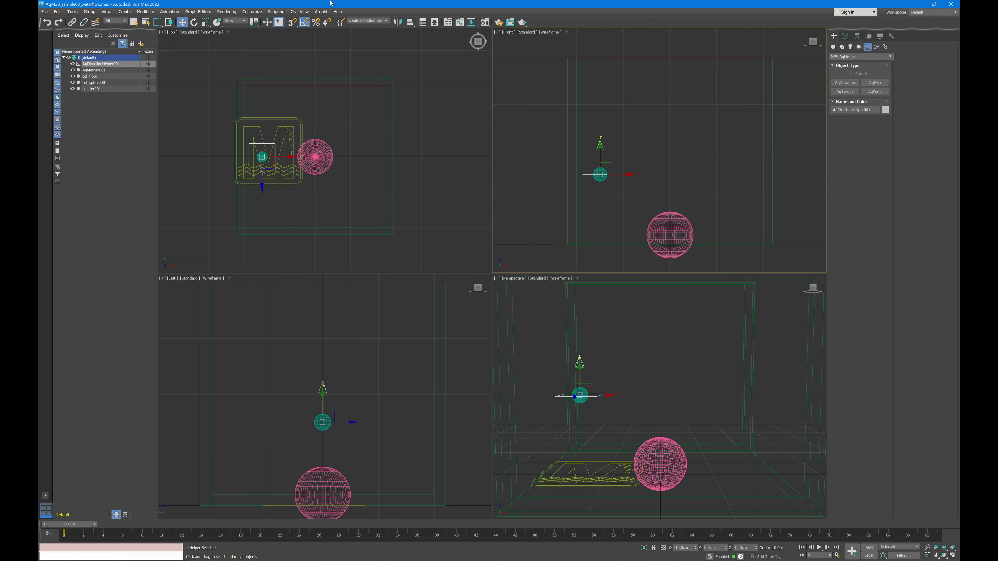
{"action": "left_click", "coordinate": [194, 22]}
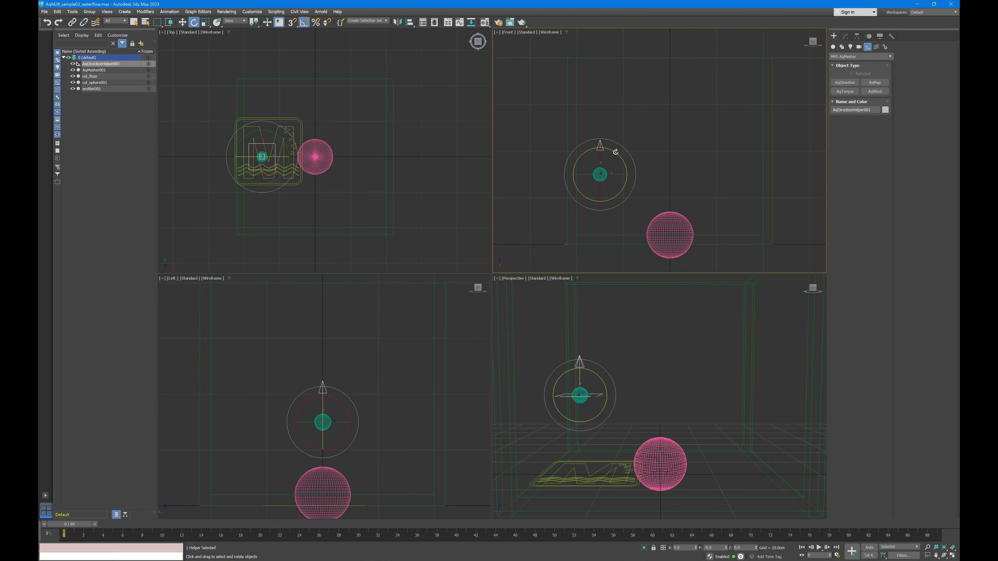
{"action": "left_click_drag", "start_coordinate": [620, 159], "coordinate": [628, 174]}
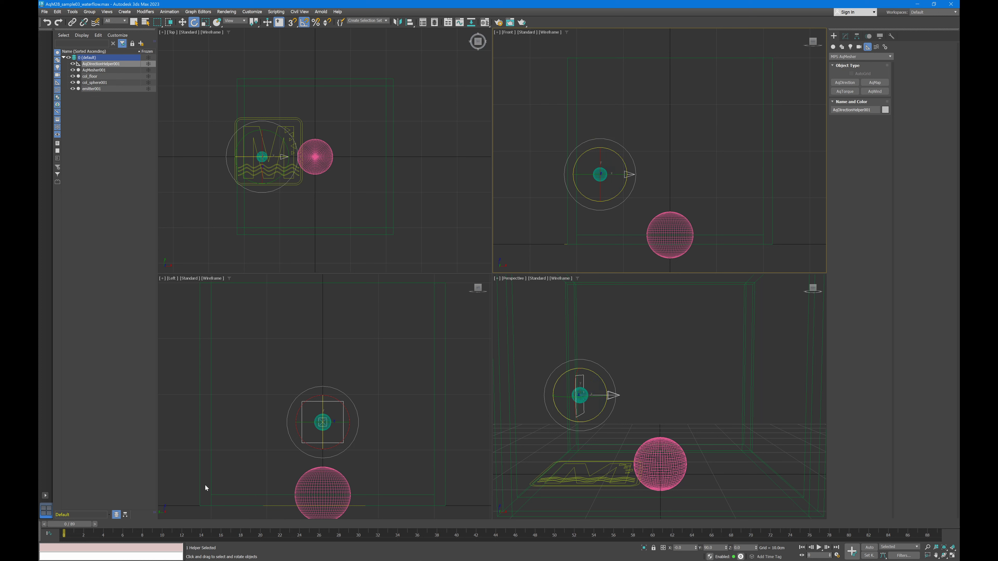
{"action": "left_click_drag", "start_coordinate": [71, 527], "coordinate": [211, 534]}
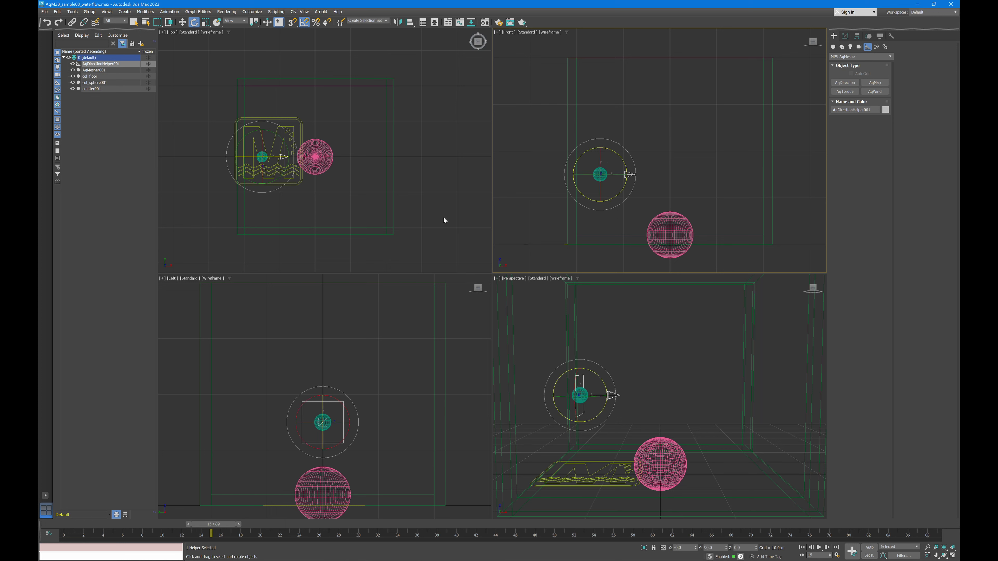
Enable 'process only on sim/render' on AqMesher001's first ObjectToLevelset node, then close the graph
{"action": "left_click", "coordinate": [295, 183]}
{"action": "left_click", "coordinate": [847, 36]}
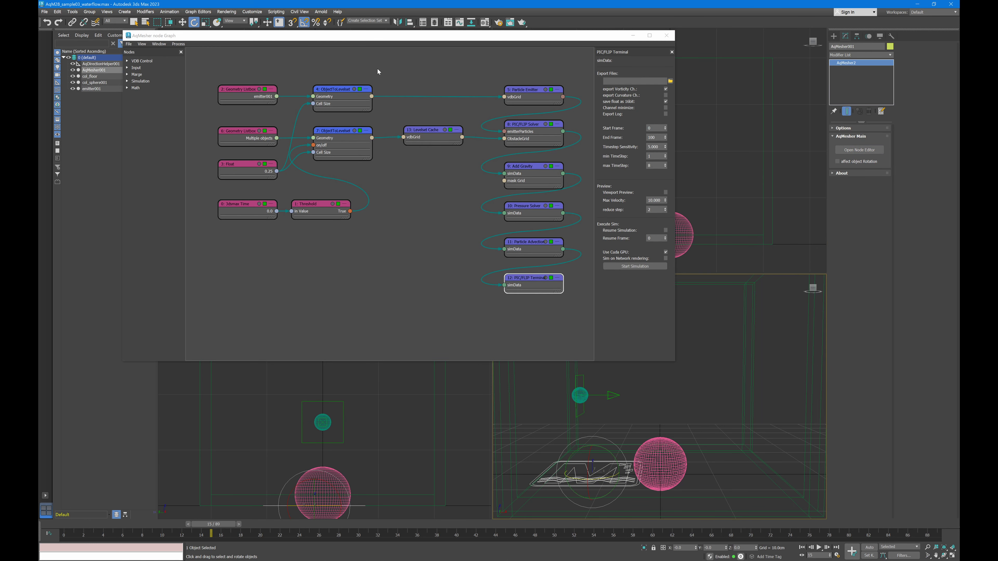
{"action": "left_click", "coordinate": [357, 112]}
{"action": "left_click", "coordinate": [672, 99]}
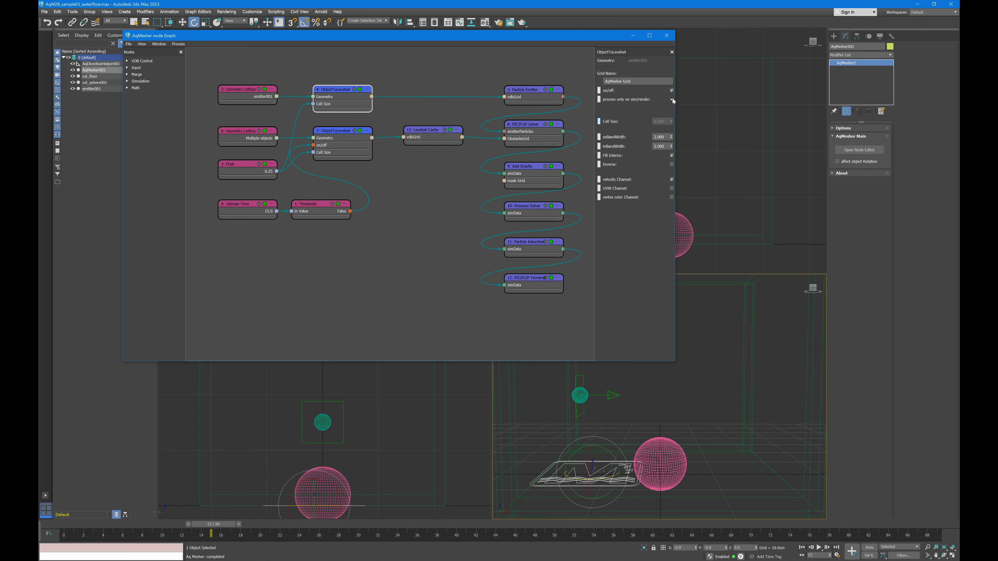
{"action": "left_click", "coordinate": [357, 152]}
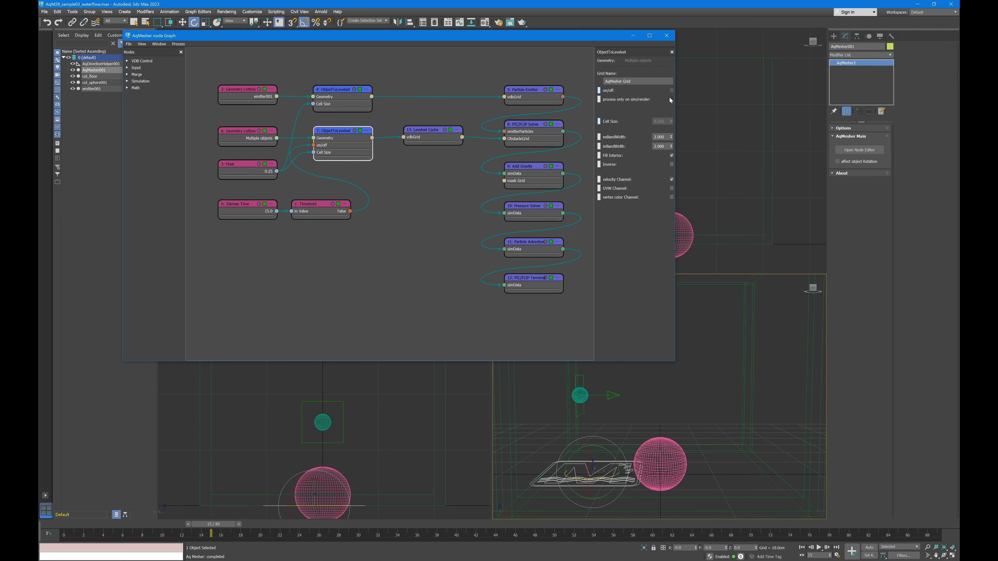
{"action": "left_click", "coordinate": [667, 35]}
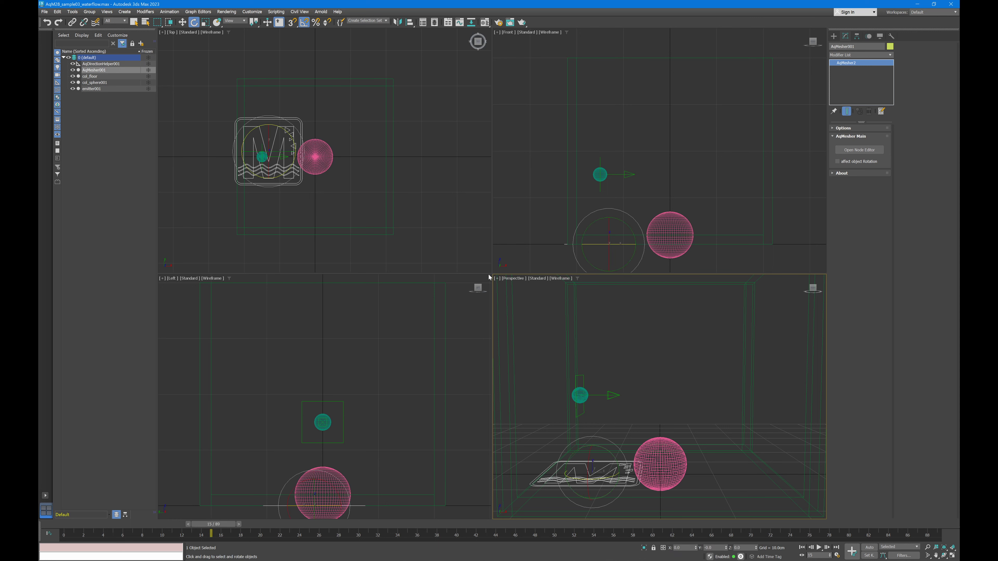
With Auto Key on, rotate the direction helper 45° about Z, then -95° at frame 57
{"action": "left_click", "coordinate": [618, 182]}
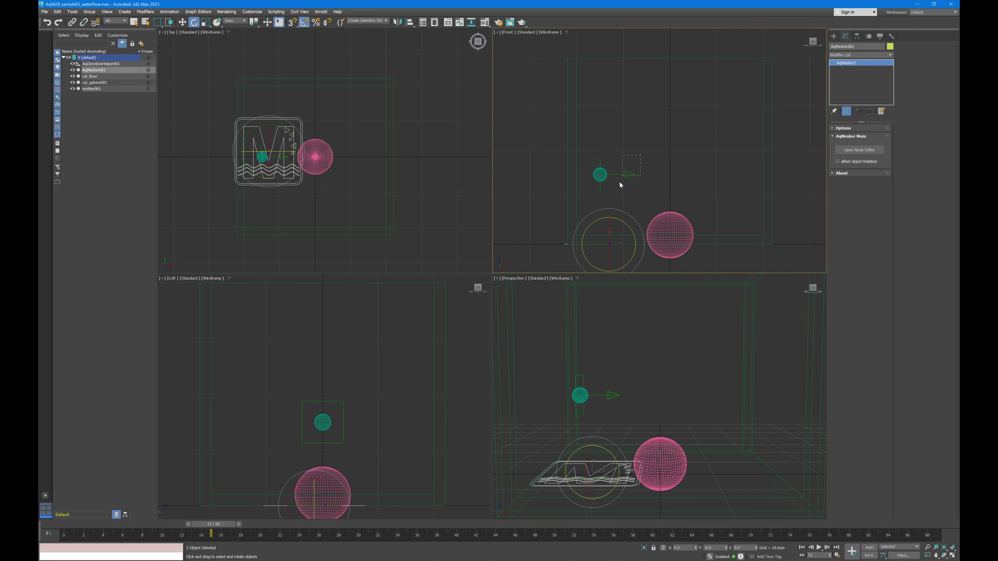
{"action": "left_click", "coordinate": [870, 547]}
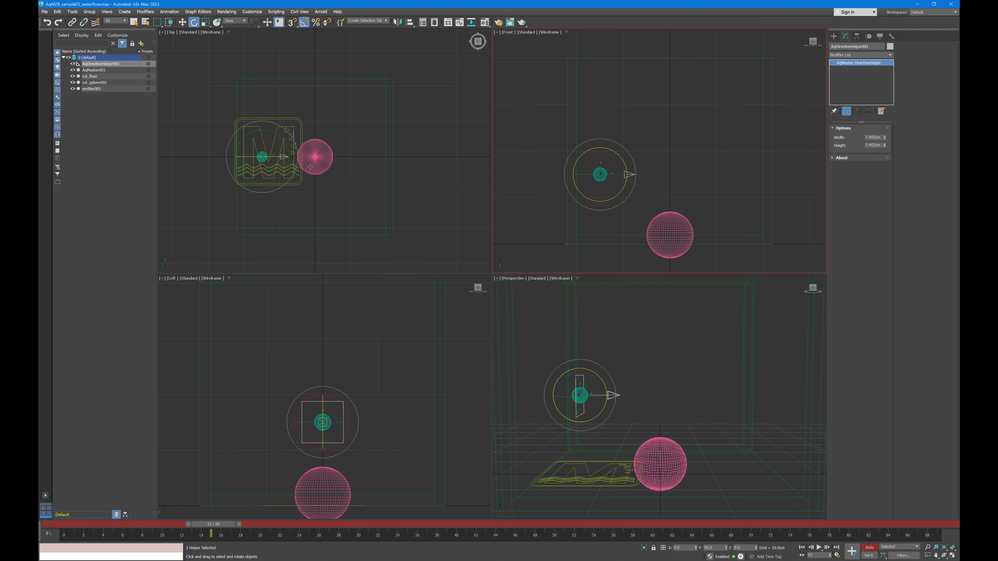
{"action": "left_click_drag", "start_coordinate": [283, 143], "coordinate": [283, 134]}
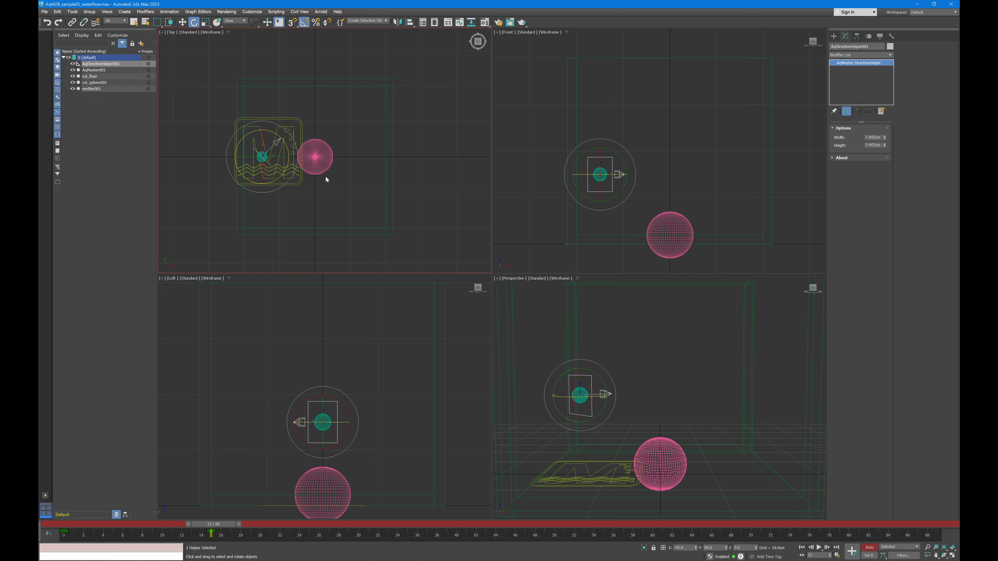
{"action": "key", "text": "q"}
{"action": "left_click_drag", "start_coordinate": [444, 535], "coordinate": [661, 538]}
{"action": "key", "text": "e"}
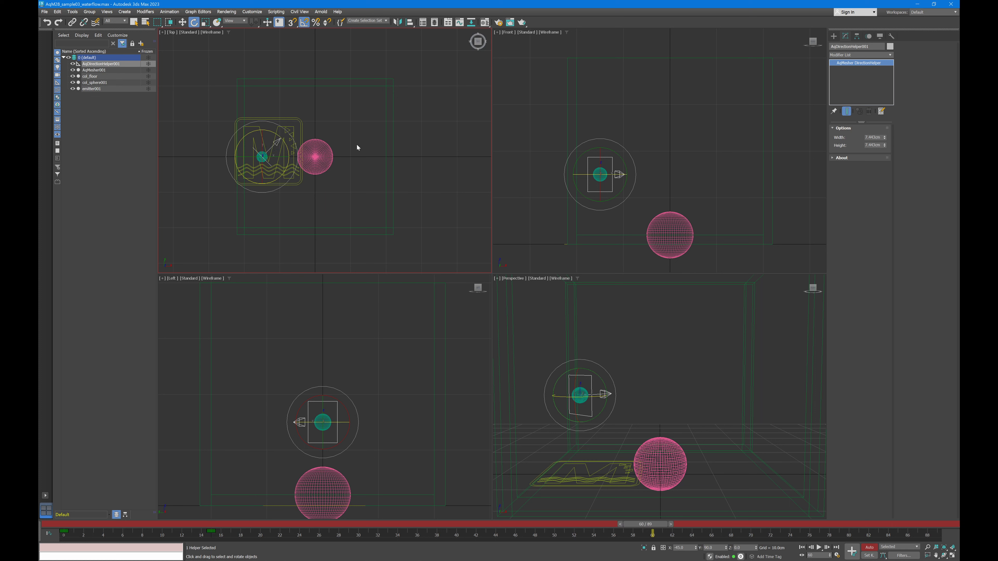
{"action": "left_click_drag", "start_coordinate": [280, 139], "coordinate": [296, 158]}
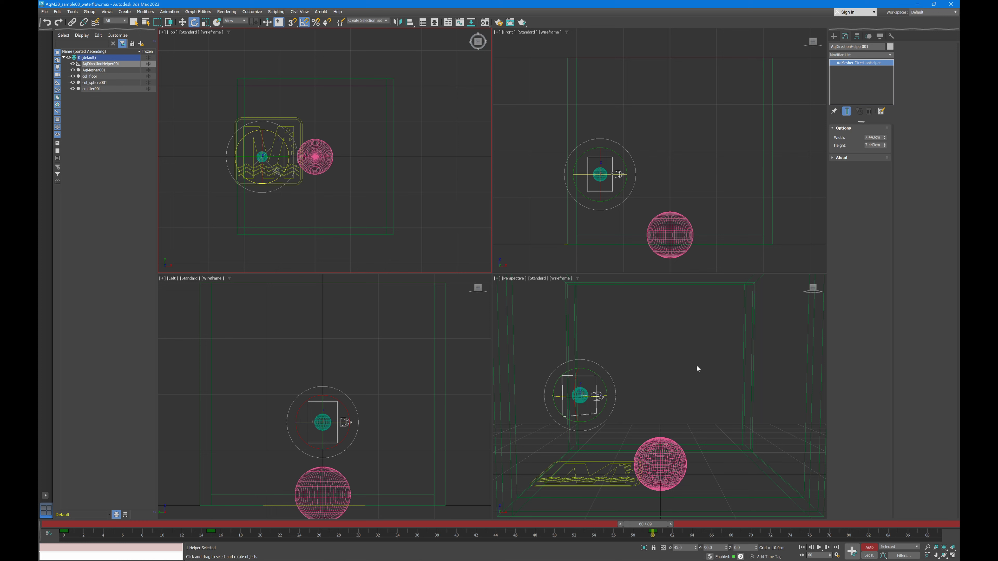
Key a 90° Z rotation at frame 89, turn Auto Key off, and reopen AqMesher001's node graph
{"action": "left_click_drag", "start_coordinate": [651, 525], "coordinate": [924, 524]}
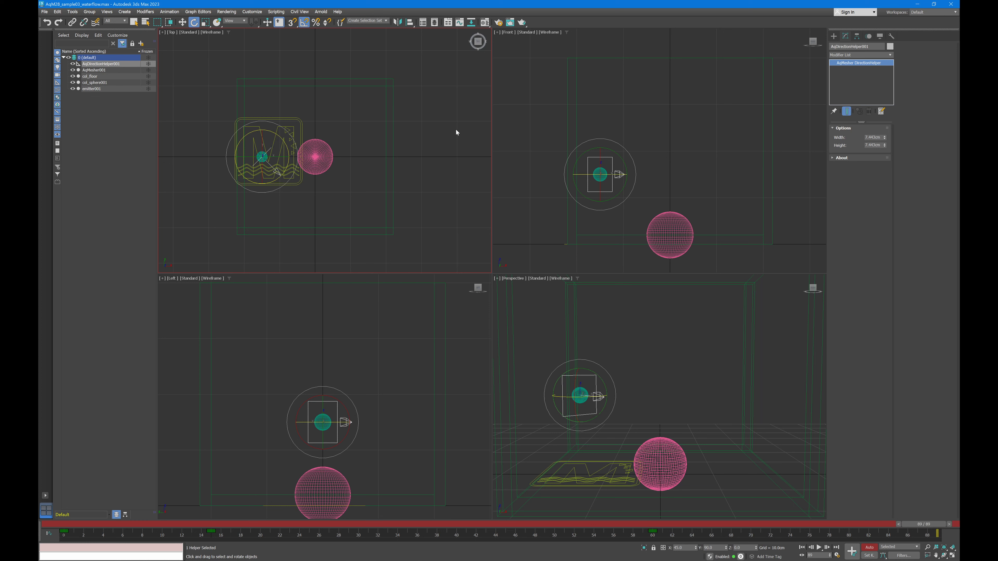
{"action": "mouse_move", "coordinate": [290, 152]}
{"action": "left_mouse_down"}
{"action": "mouse_move", "coordinate": [287, 127]}
{"action": "mouse_move", "coordinate": [290, 157]}
{"action": "left_mouse_up"}
{"action": "key", "text": "n"}
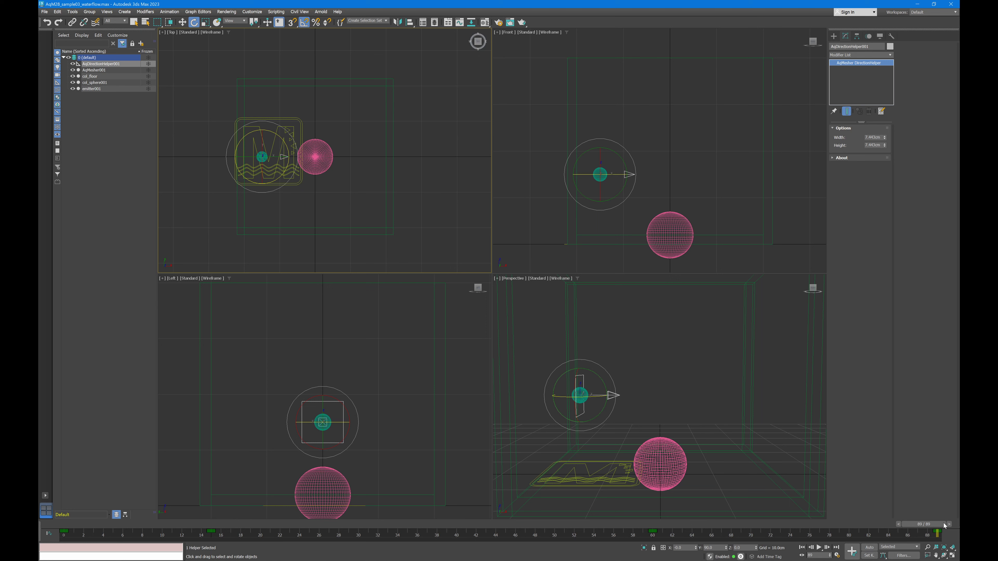
{"action": "left_click", "coordinate": [185, 524]}
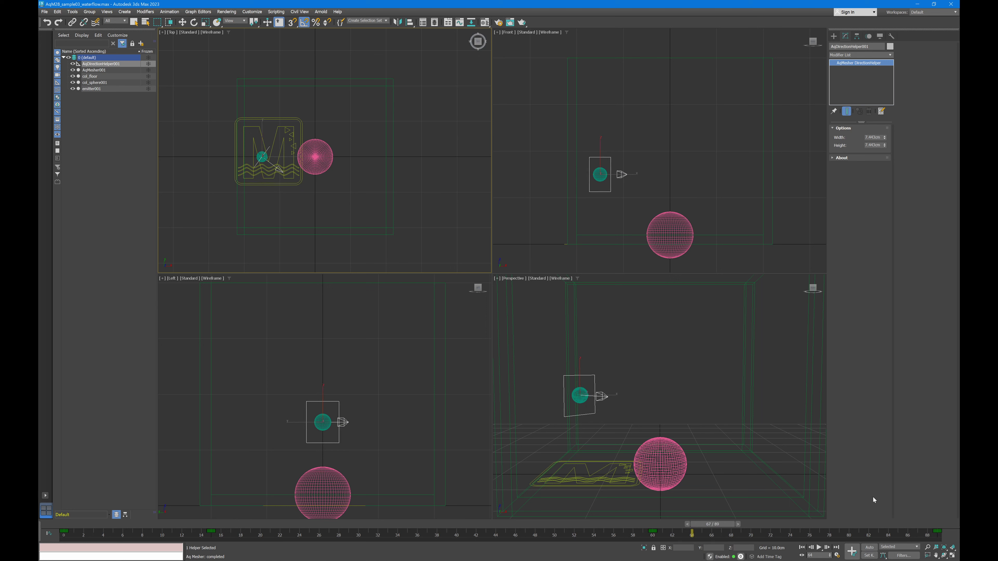
{"action": "key", "text": "e"}
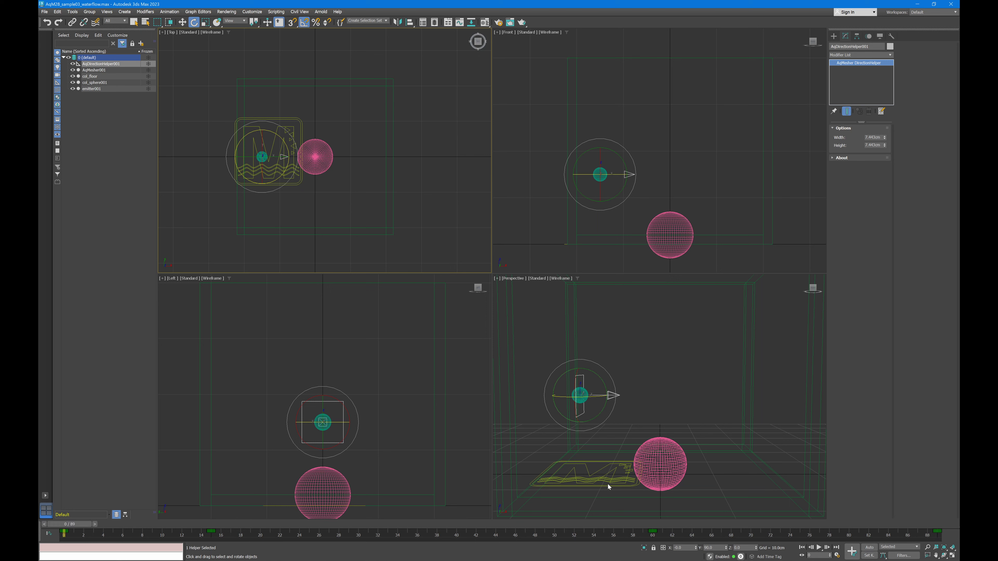
{"action": "left_click", "coordinate": [607, 484]}
{"action": "left_click", "coordinate": [859, 149]}
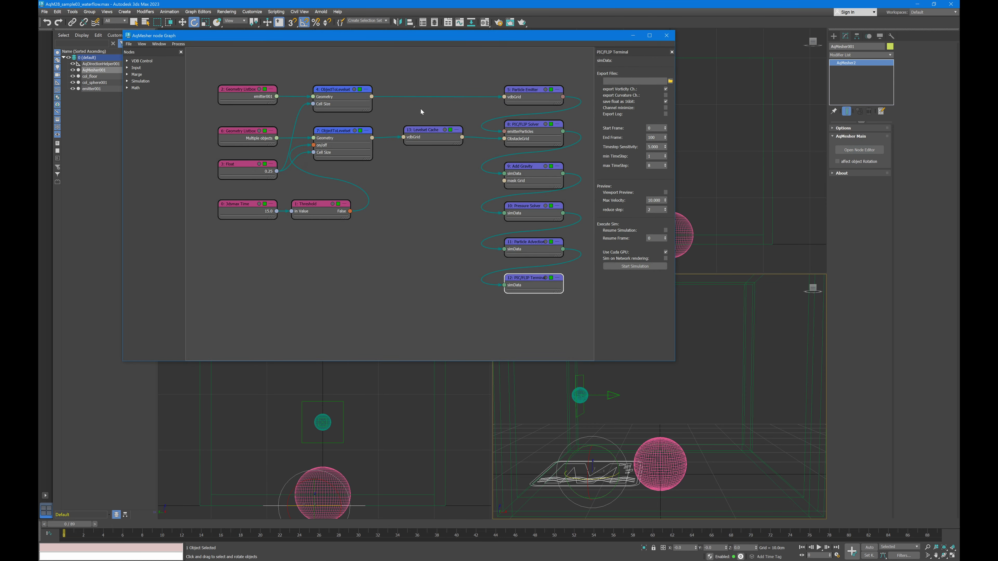
Tidy the node layout and let the Particle Emitter's emit direction come from an input
{"action": "left_click_drag", "start_coordinate": [348, 106], "coordinate": [363, 90]}
{"action": "left_click_drag", "start_coordinate": [262, 102], "coordinate": [257, 87]}
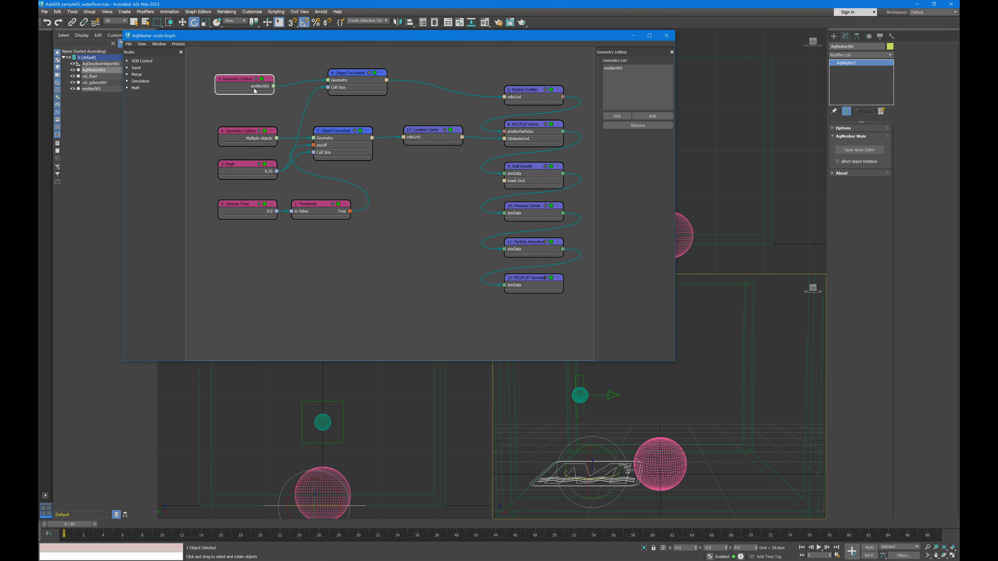
{"action": "left_click_drag", "start_coordinate": [522, 90], "coordinate": [516, 73]}
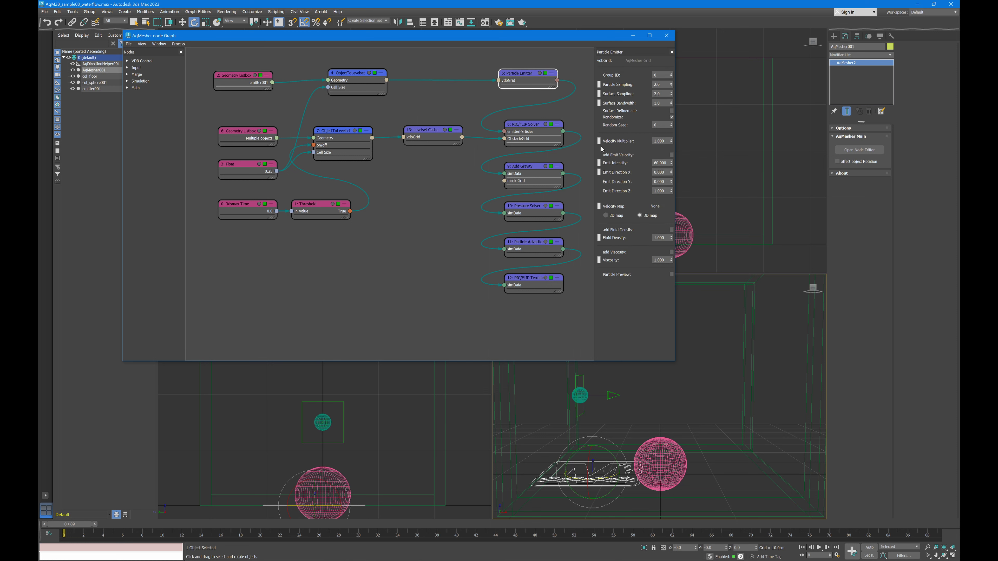
{"action": "left_click", "coordinate": [600, 172]}
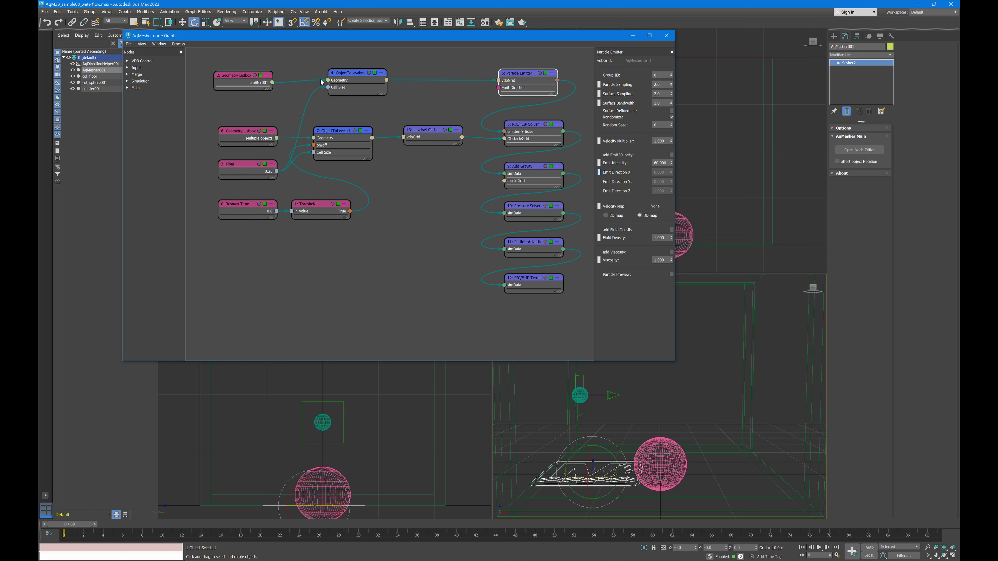
{"action": "left_click", "coordinate": [244, 75]}
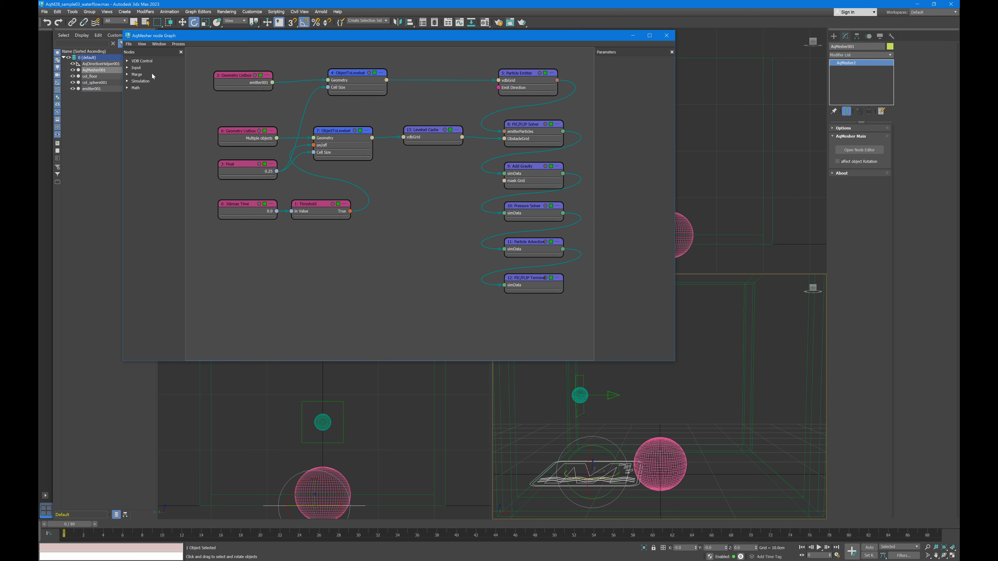
Add an Object node picking AqDirectionHelper001 into Emit Direction, and set Emit Intensity to 120
{"action": "left_click", "coordinate": [135, 68]}
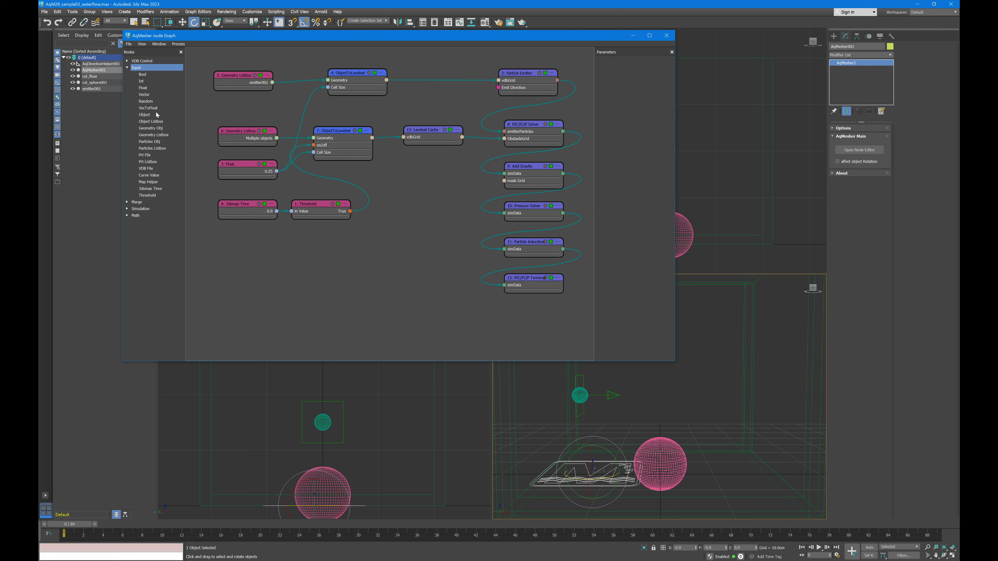
{"action": "left_click_drag", "start_coordinate": [156, 114], "coordinate": [431, 95]}
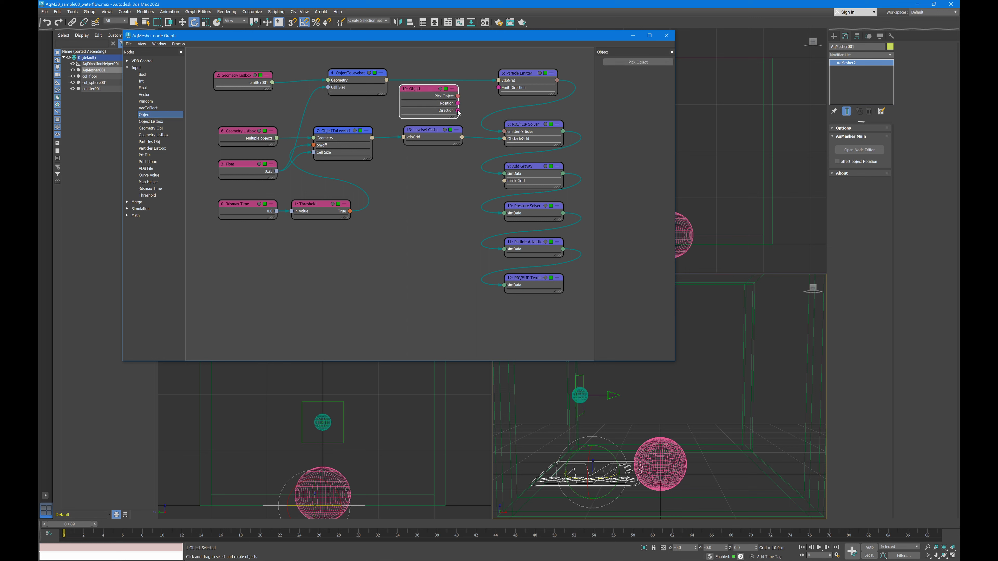
{"action": "left_click_drag", "start_coordinate": [499, 90], "coordinate": [499, 87]}
{"action": "left_click", "coordinate": [637, 62]}
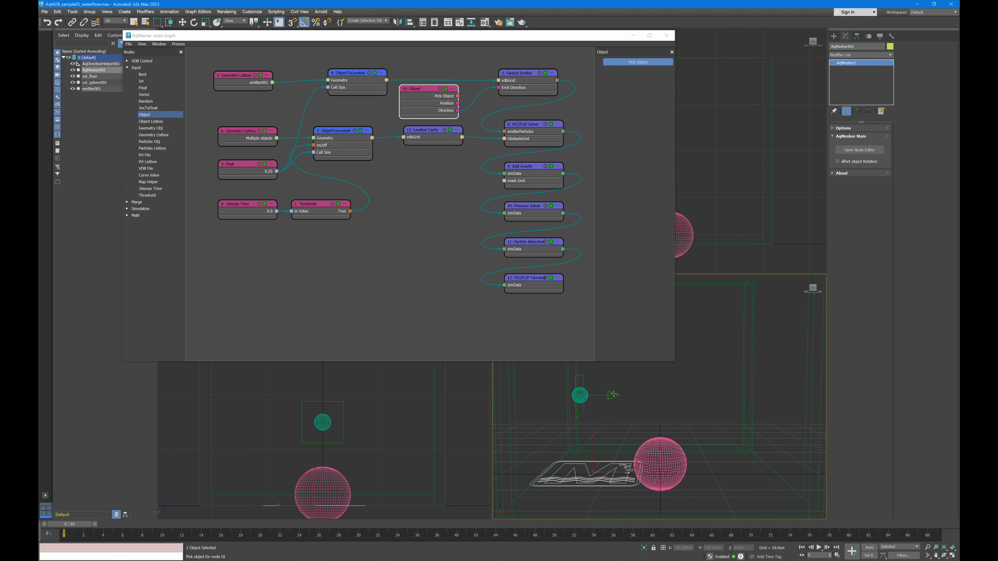
{"action": "left_click", "coordinate": [624, 394]}
{"action": "left_click", "coordinate": [520, 75]}
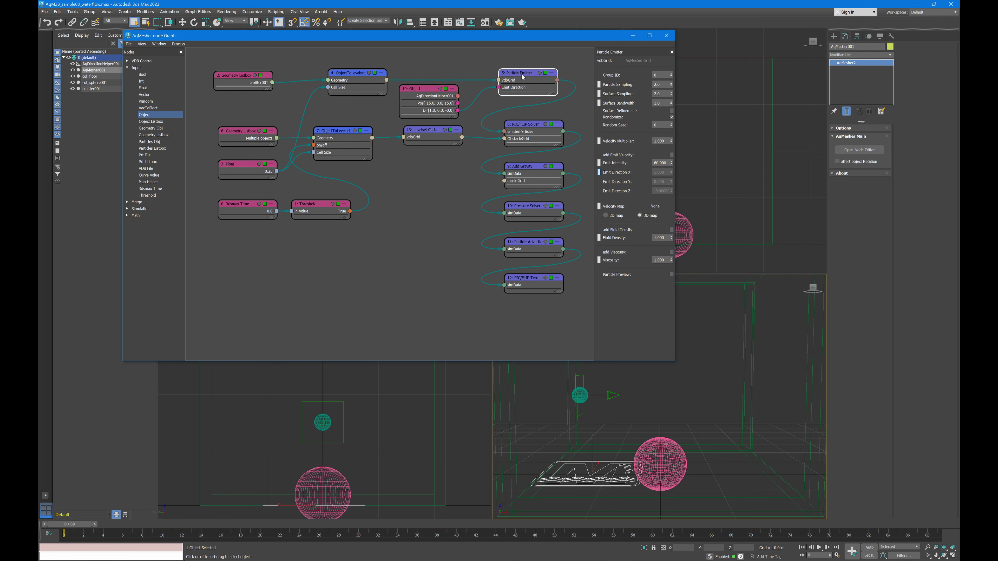
{"action": "left_click", "coordinate": [656, 162]}
Turn off the emitter levelset's velocity channel and review the PIC/FLIP solver, gravity, pressure and advection settings
{"action": "left_click", "coordinate": [358, 82]}
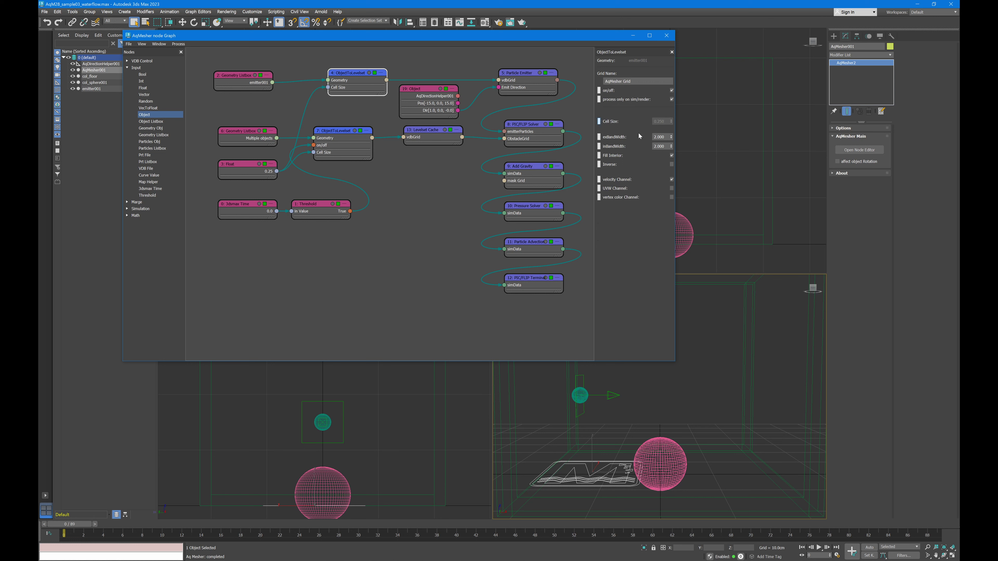
{"action": "left_click", "coordinate": [671, 180]}
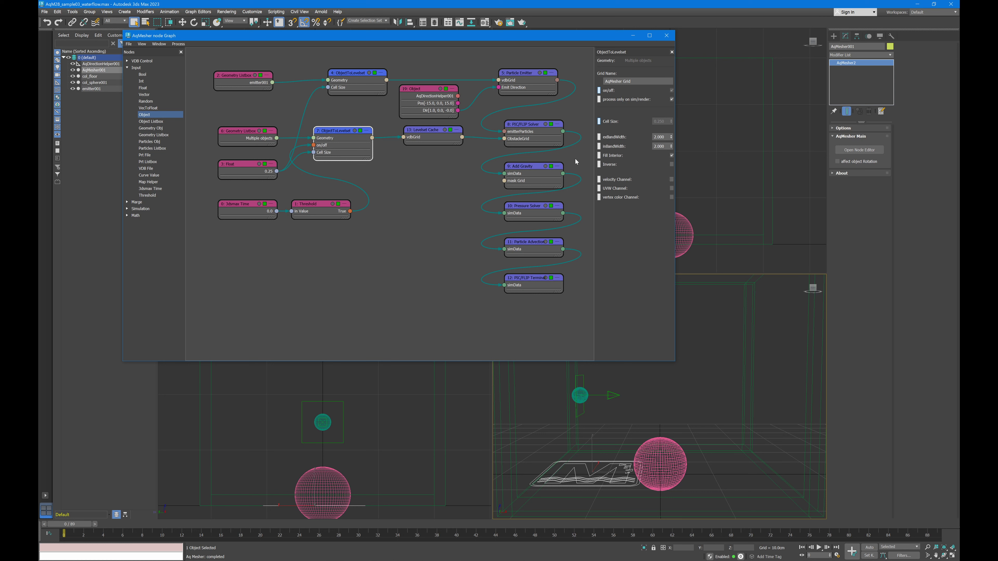
{"action": "left_click", "coordinate": [549, 143]}
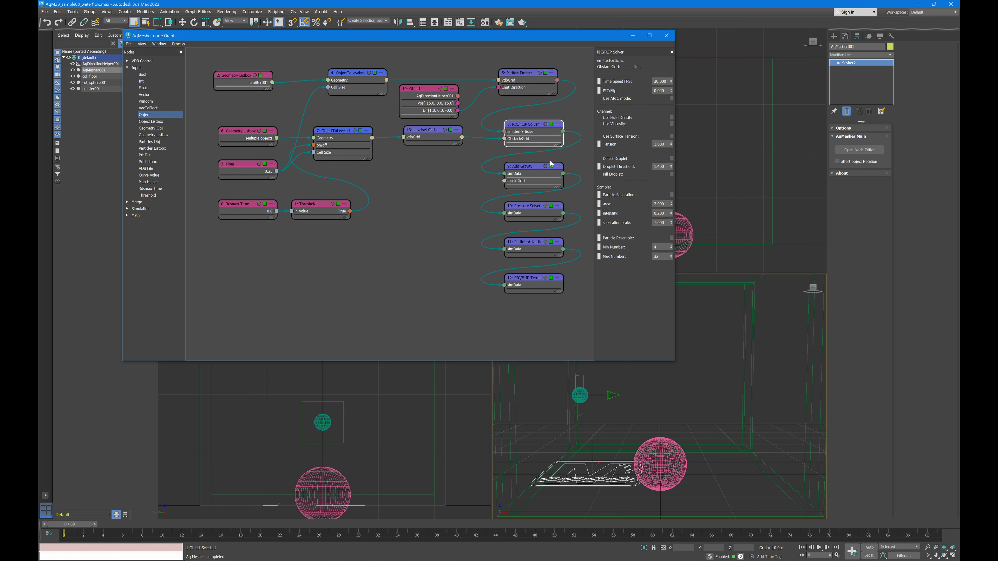
{"action": "left_click_drag", "start_coordinate": [655, 81], "coordinate": [645, 83]}
{"action": "left_click", "coordinate": [551, 182]}
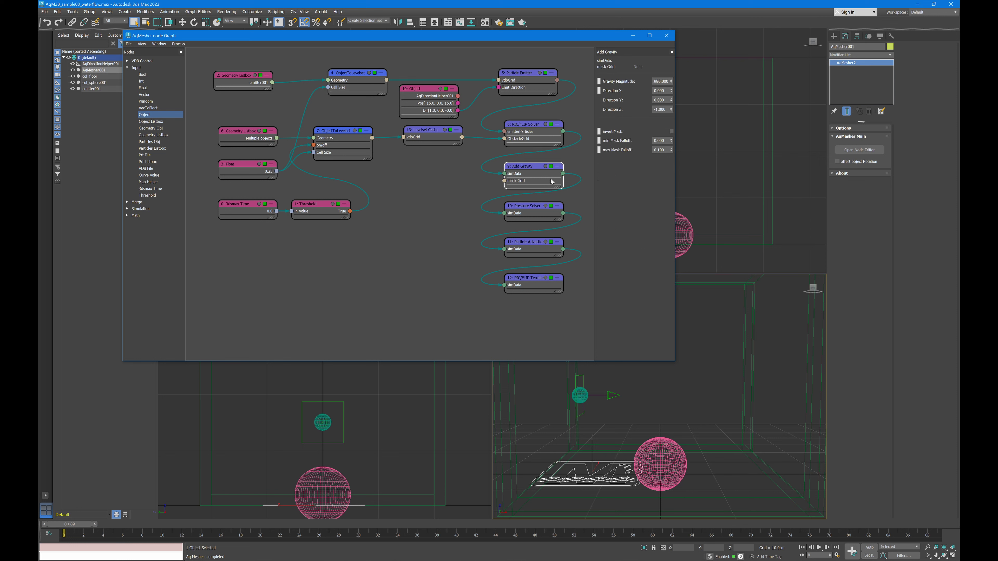
{"action": "left_click", "coordinate": [541, 217]}
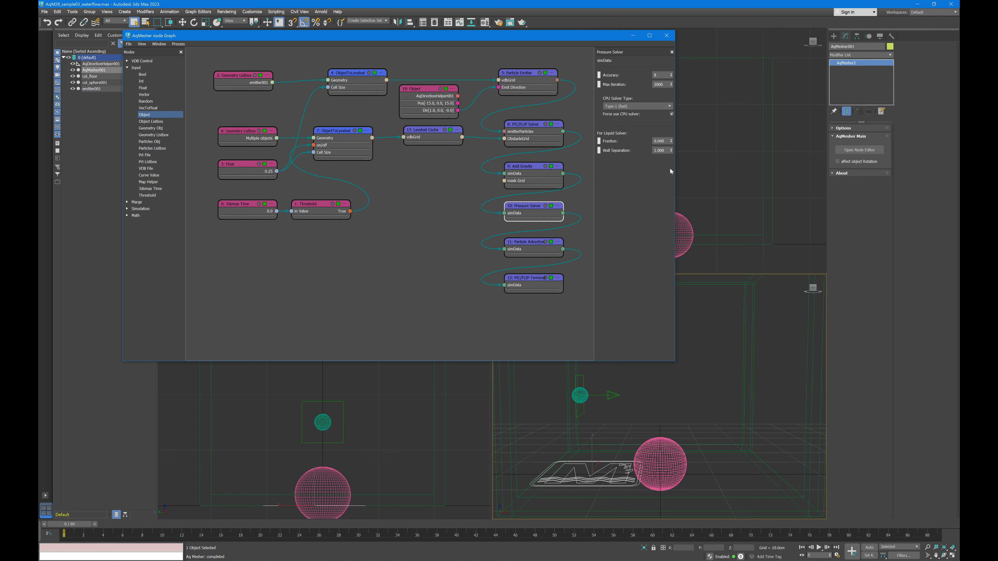
{"action": "left_click", "coordinate": [546, 248]}
Set PIC/FLIP Terminal to export curvature and a log, End Frame 89, Timestep Sensitivity 4, preview on, reduce step 1
{"action": "left_click", "coordinate": [537, 284]}
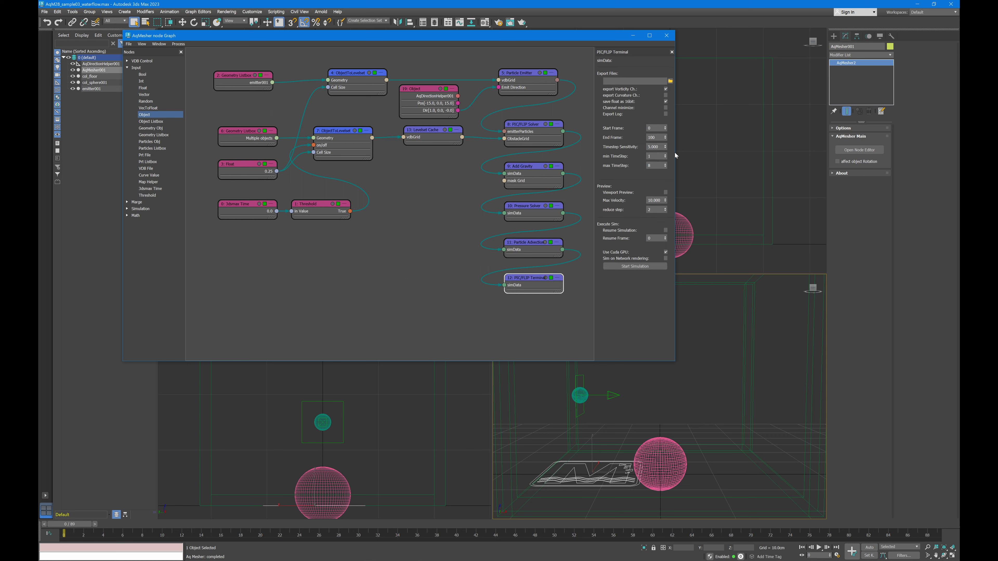
{"action": "left_click", "coordinate": [666, 95]}
{"action": "left_click", "coordinate": [666, 114]}
{"action": "double_click", "coordinate": [654, 137]}
{"action": "double_click", "coordinate": [659, 148]}
{"action": "left_click", "coordinate": [665, 192]}
{"action": "left_click", "coordinate": [665, 211]}
{"action": "left_click", "coordinate": [952, 555]}
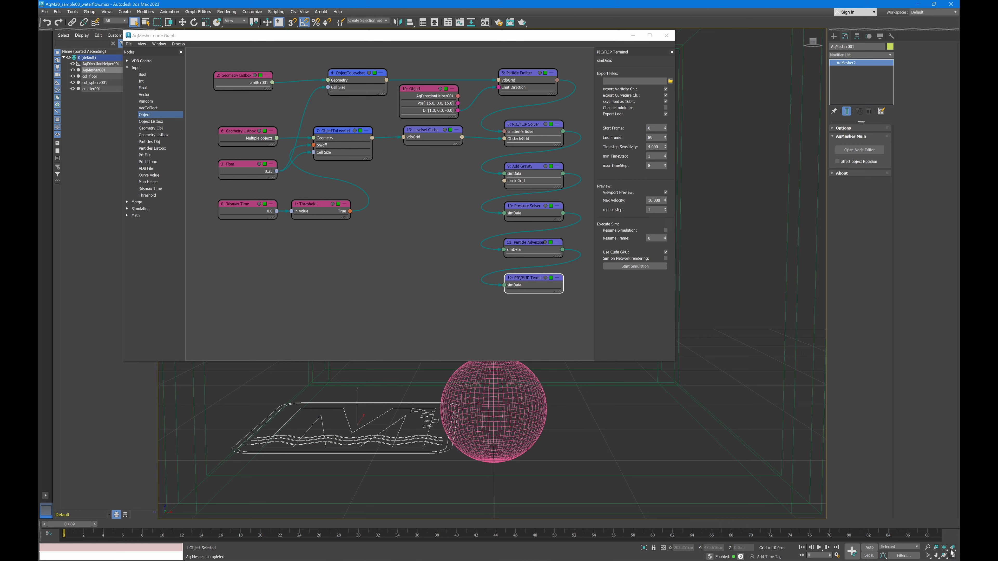
Create a new sim-Data2 folder as the simulation export location
{"action": "left_click", "coordinate": [670, 80]}
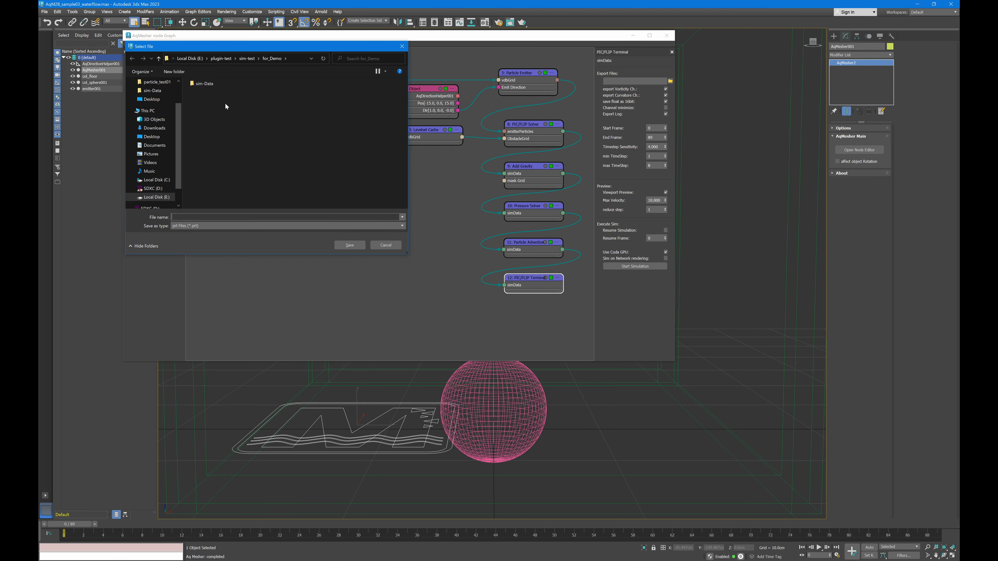
{"action": "right_click", "coordinate": [226, 106]}
{"action": "mouse_move", "coordinate": [275, 198]}
{"action": "left_click", "coordinate": [335, 202]}
{"action": "type", "text": "sim-Data2"}
{"action": "key", "text": "Return"}
Name the export simData, run the simulation, and add a Prt Listbox node to the graph
{"action": "key", "text": "Return"}
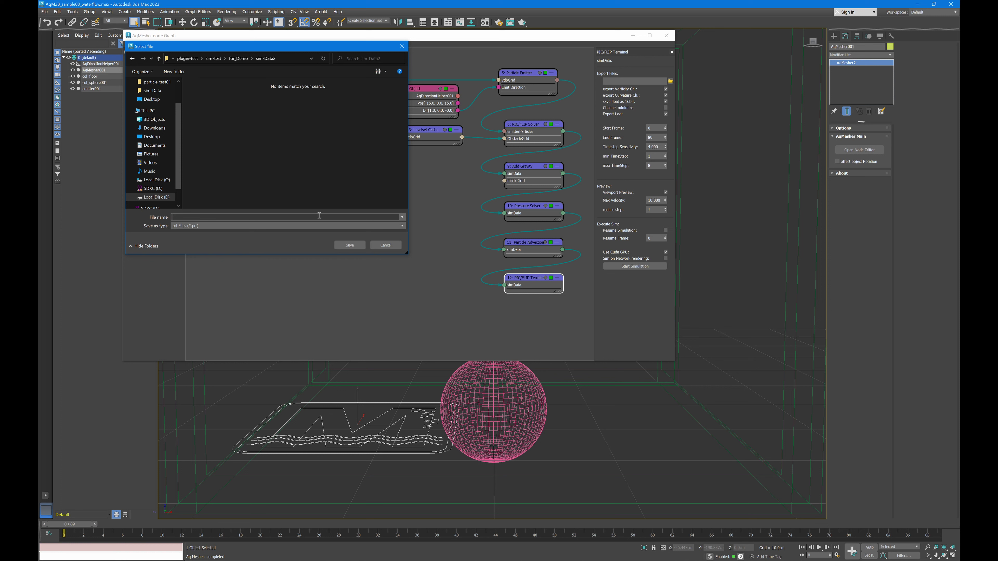
{"action": "type", "text": "simData"}
{"action": "key", "text": "Return"}
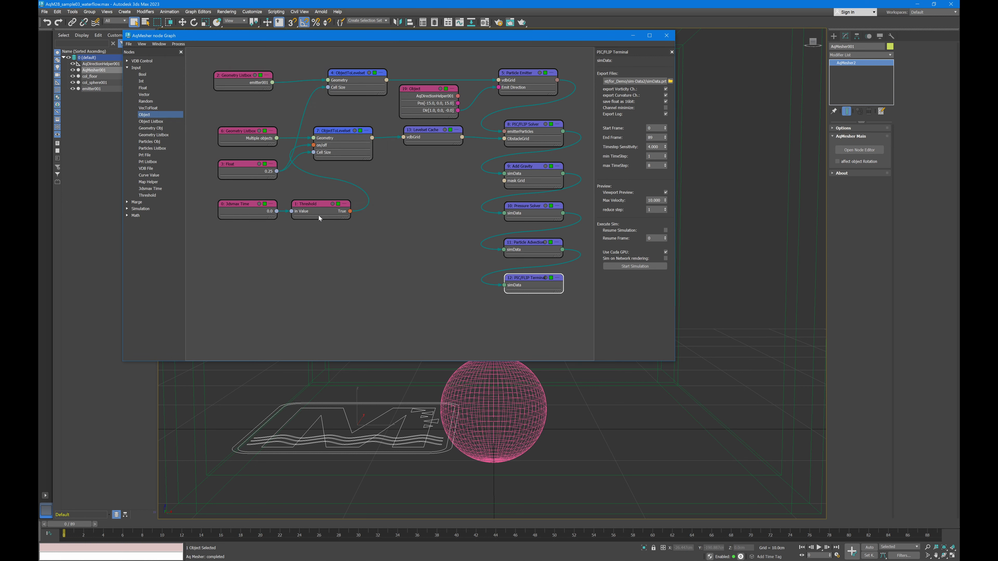
{"action": "left_click", "coordinate": [637, 268]}
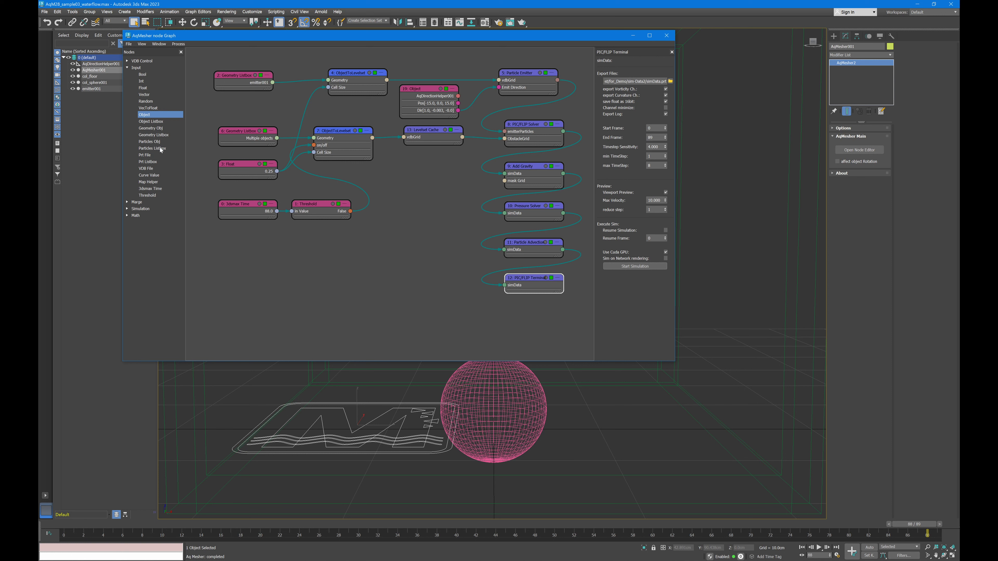
{"action": "left_click_drag", "start_coordinate": [150, 162], "coordinate": [235, 254]}
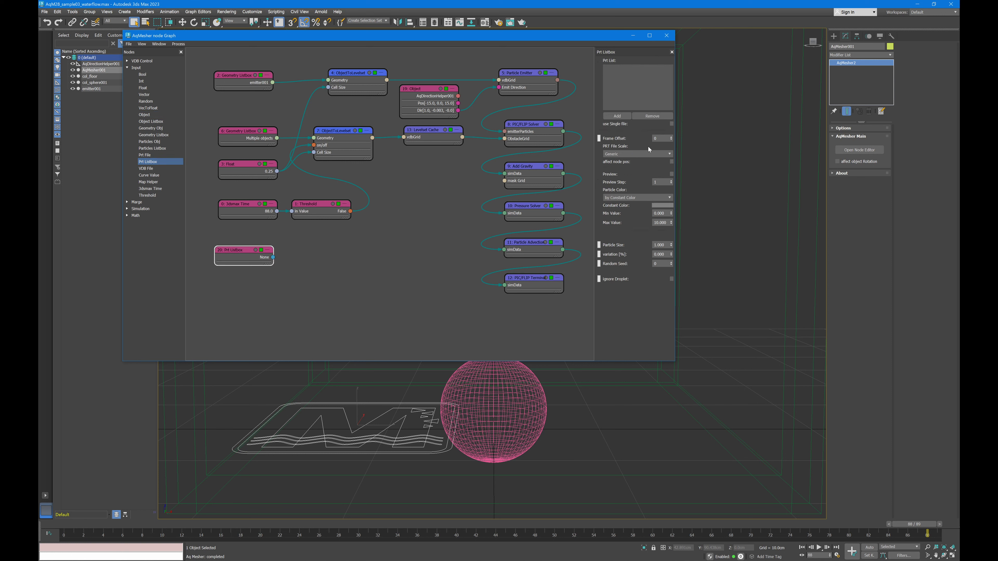
Load the simData_part1of8_0000.prt sequence from sim-Data2 into the Prt Listbox, coloured by Fluid Color
{"action": "left_click", "coordinate": [617, 116]}
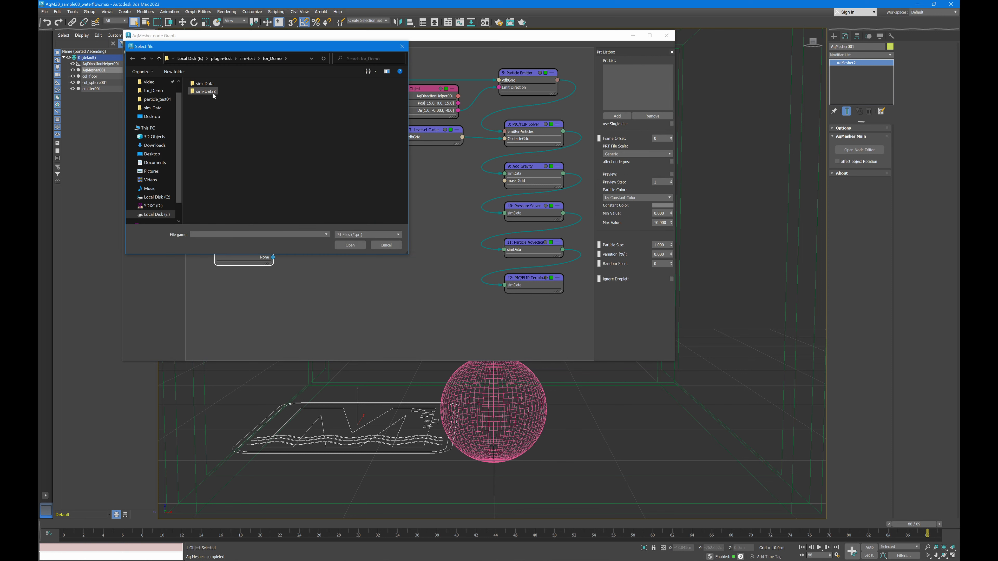
{"action": "left_click", "coordinate": [220, 84]}
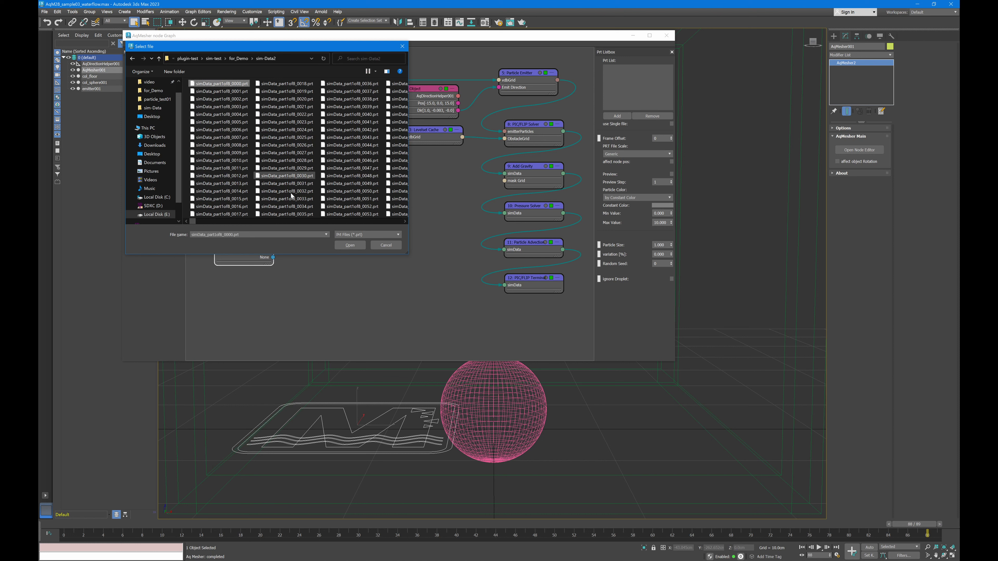
{"action": "left_click", "coordinate": [350, 245]}
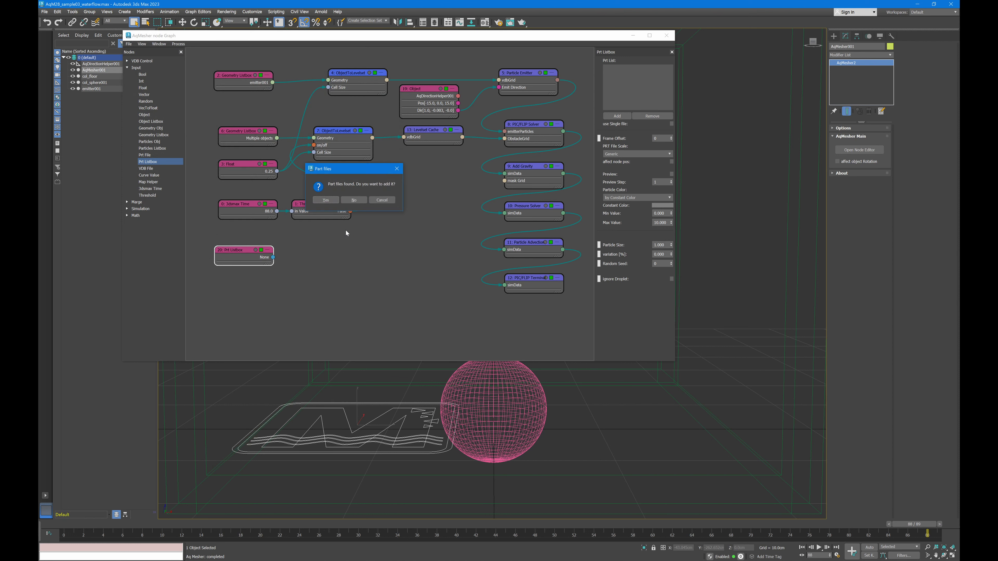
{"action": "left_click", "coordinate": [326, 199]}
{"action": "left_click", "coordinate": [671, 174]}
{"action": "left_click", "coordinate": [657, 197]}
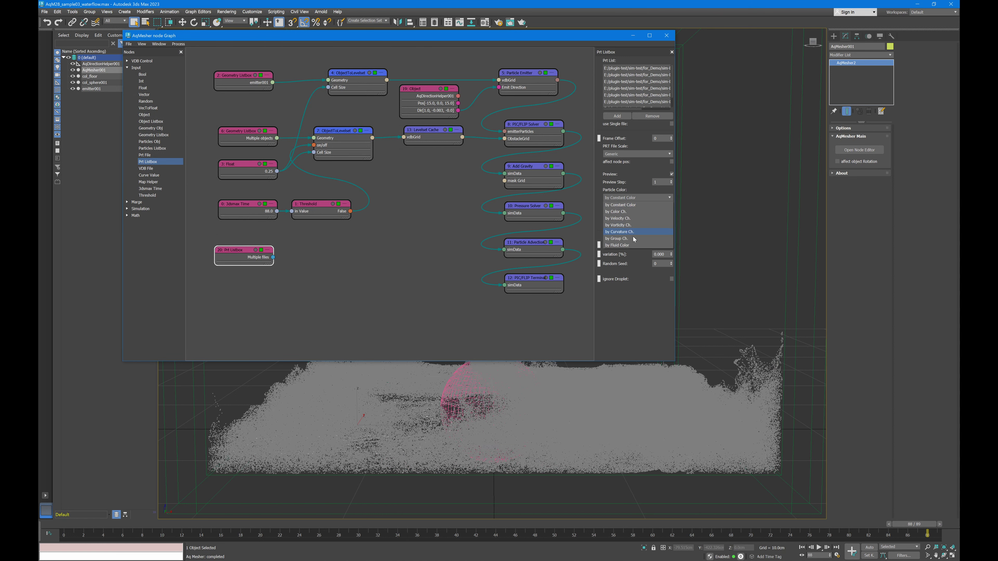
{"action": "left_click", "coordinate": [631, 245]}
Close the node editor, review earlier frames, return to frame 0, and hide AqMesher001
{"action": "left_click", "coordinate": [670, 38]}
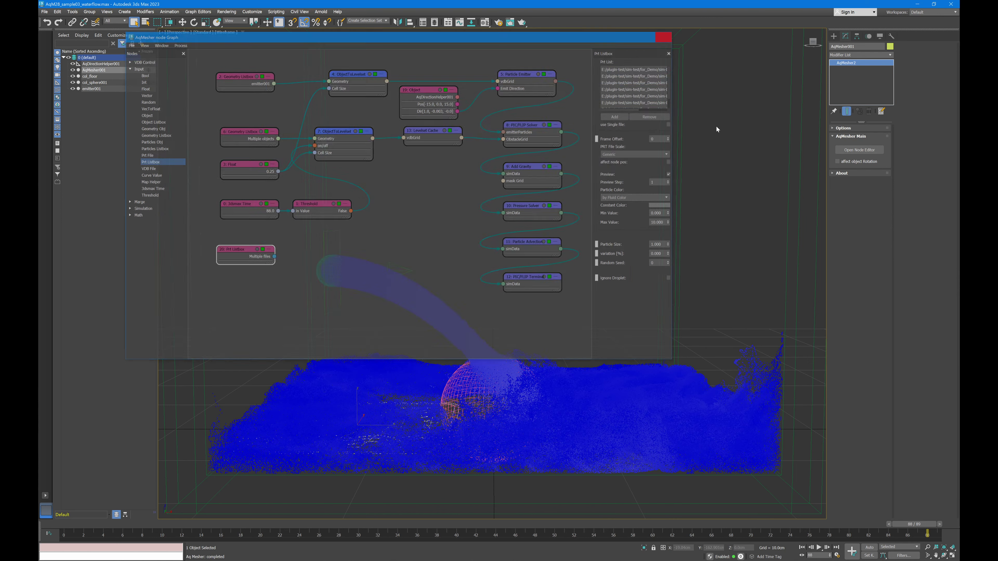
{"action": "left_click_drag", "start_coordinate": [914, 524], "coordinate": [939, 515]}
{"action": "left_click", "coordinate": [73, 70]}
{"action": "left_click", "coordinate": [802, 547]}
{"action": "left_click", "coordinate": [834, 36]}
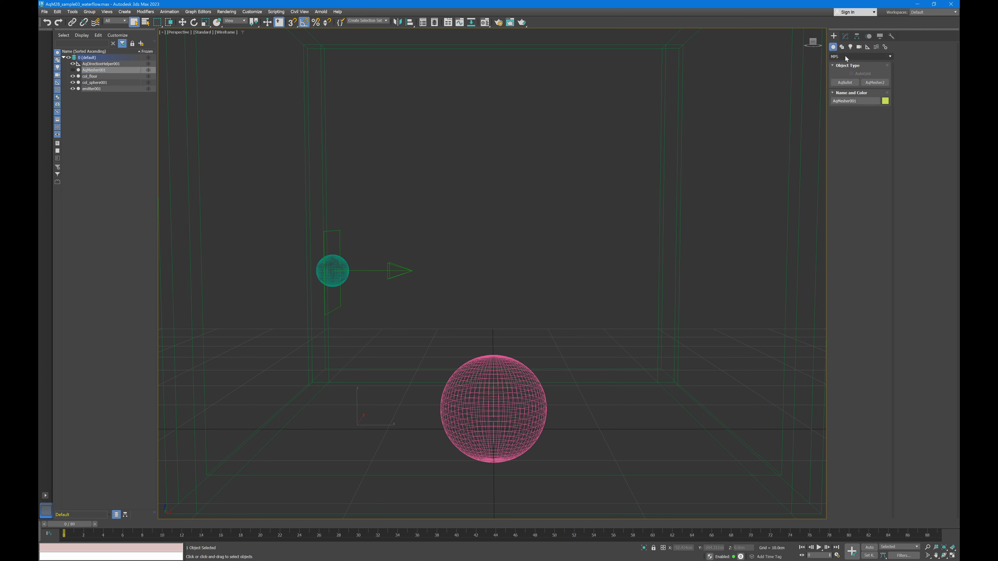
Create AqMesher002 and load the PIC/Flip Secondary Simulation preset into its node graph
{"action": "left_click", "coordinate": [877, 83]}
{"action": "left_click", "coordinate": [600, 428]}
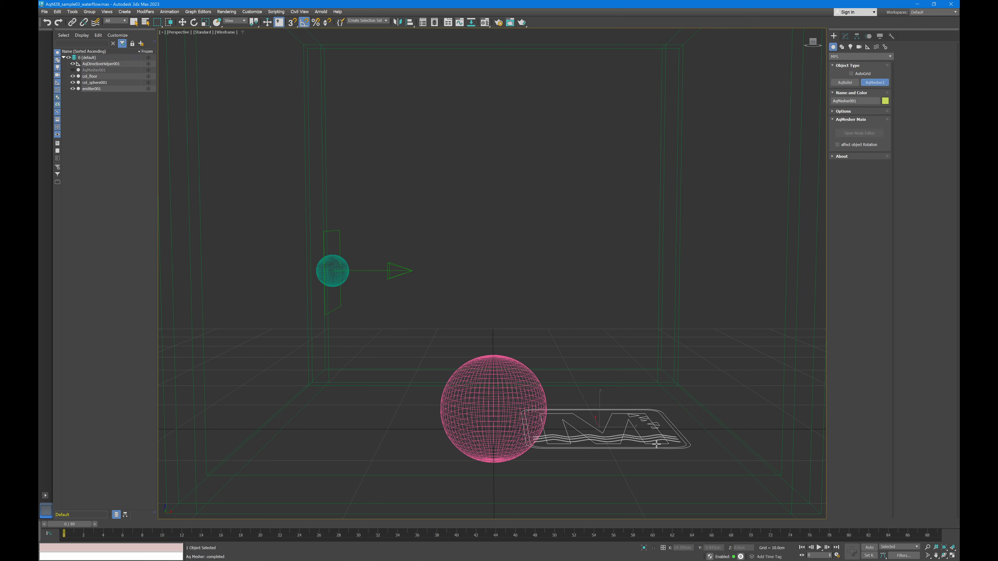
{"action": "left_click", "coordinate": [845, 36]}
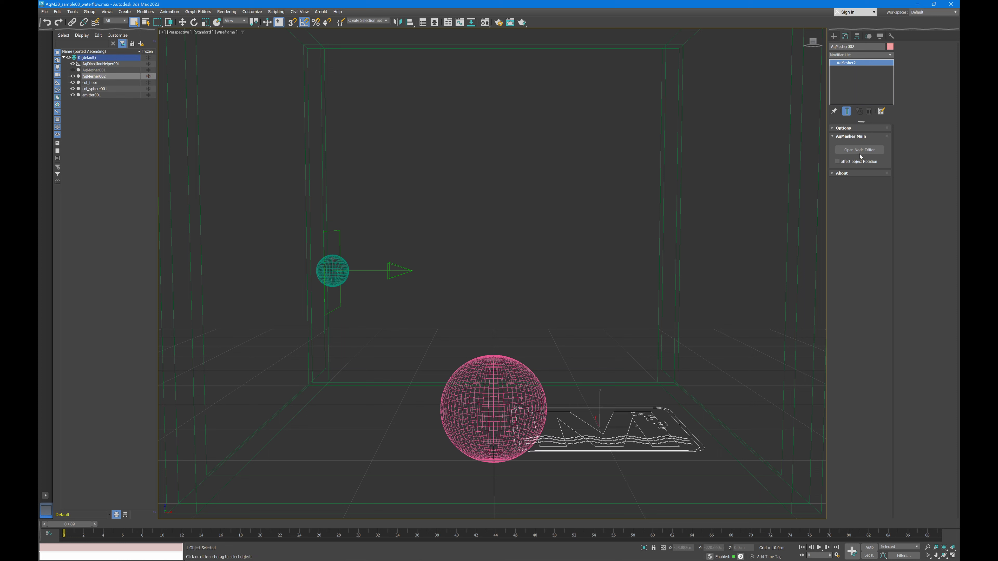
{"action": "left_click", "coordinate": [879, 150]}
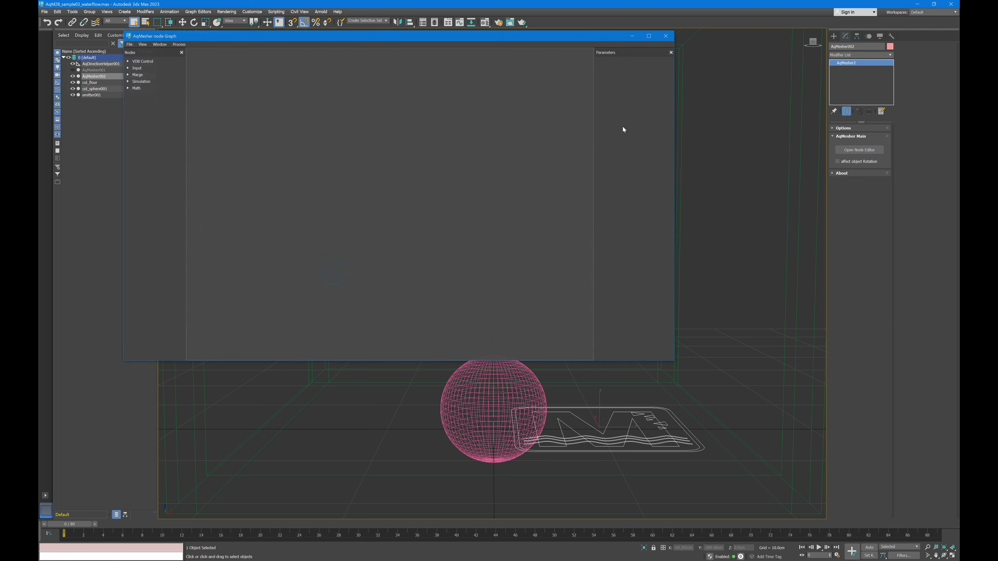
{"action": "left_click", "coordinate": [129, 44]}
{"action": "mouse_move", "coordinate": [145, 75]}
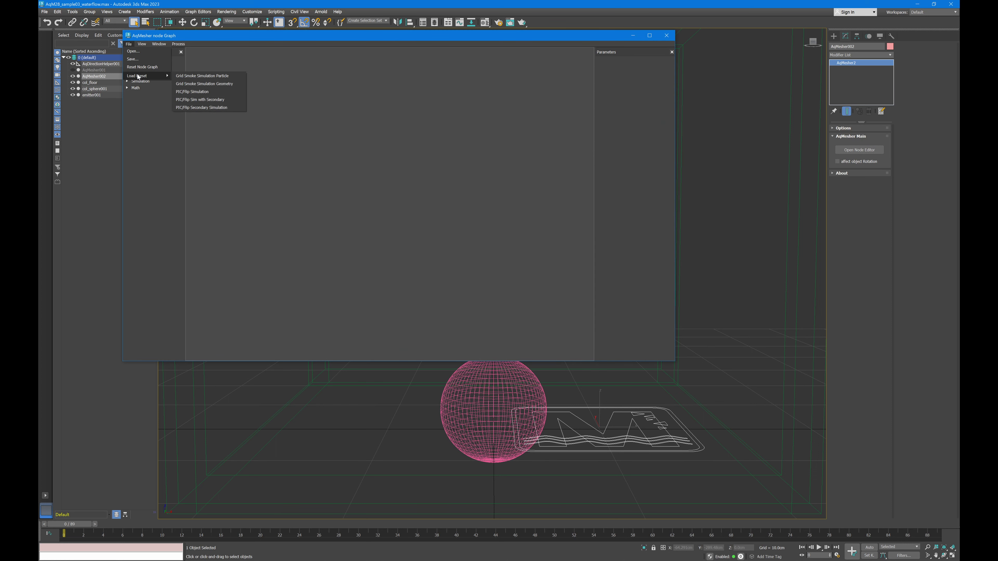
{"action": "left_click", "coordinate": [215, 107]}
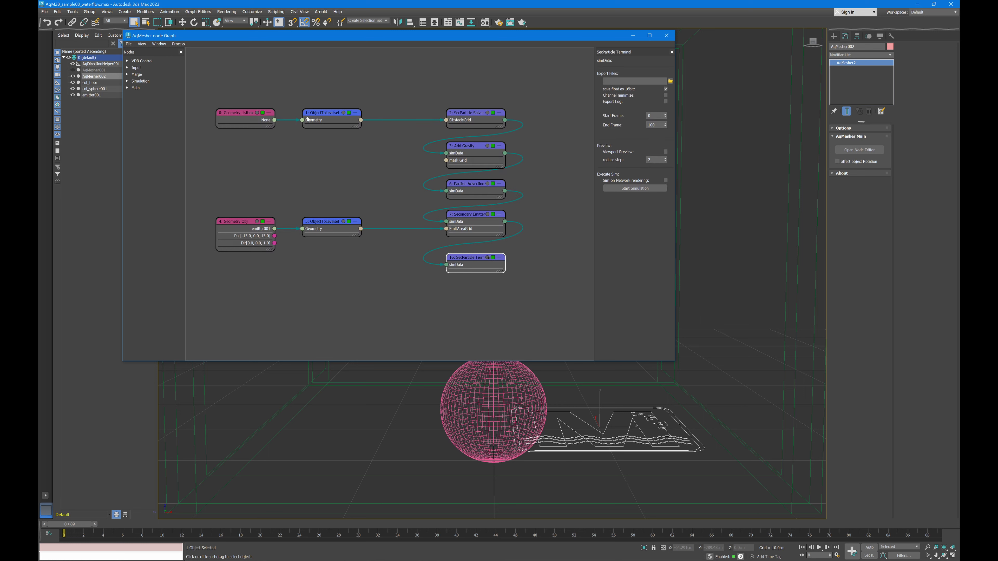
Add col_floor and col_sphere001 to the Geometry Listbox and close the editor
{"action": "left_click", "coordinate": [247, 125]}
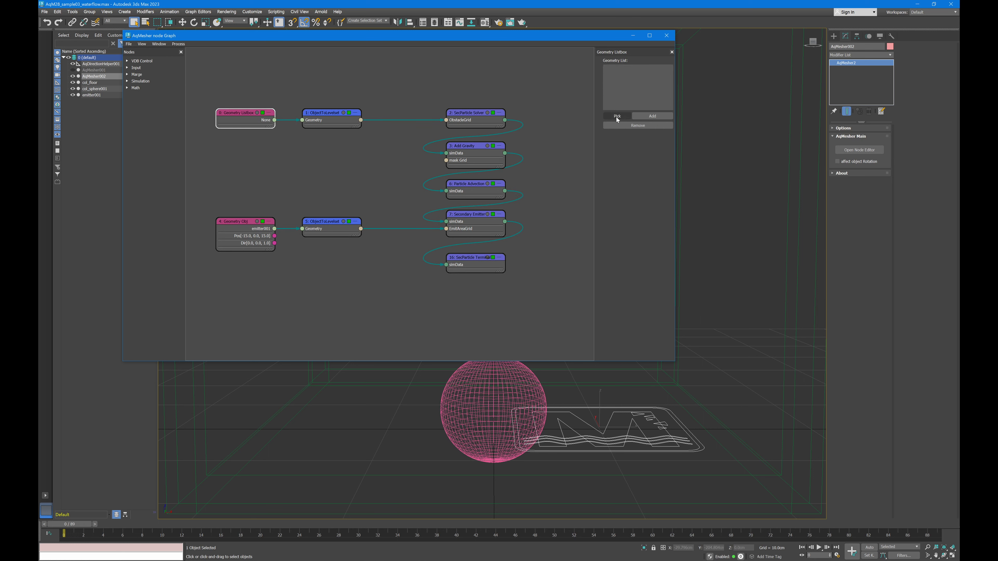
{"action": "left_click", "coordinate": [617, 116]}
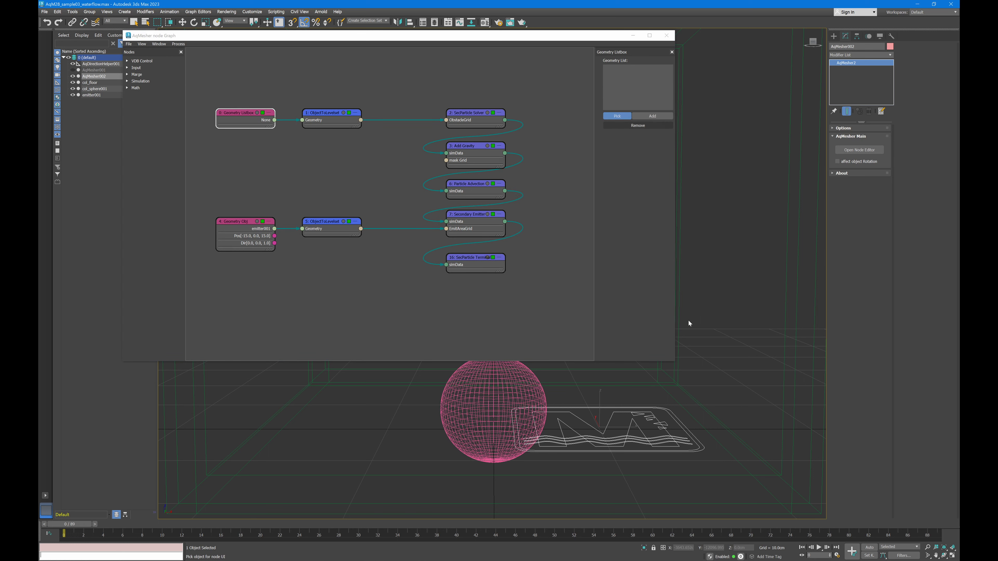
{"action": "left_click", "coordinate": [788, 307]}
{"action": "left_click", "coordinate": [617, 116]}
{"action": "left_click", "coordinate": [528, 360]}
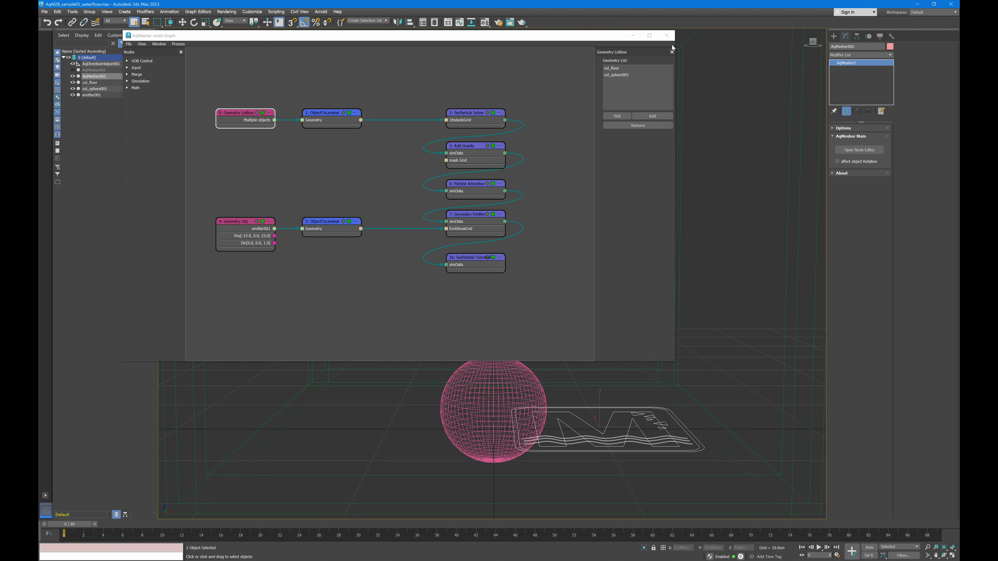
{"action": "left_click", "coordinate": [666, 39]}
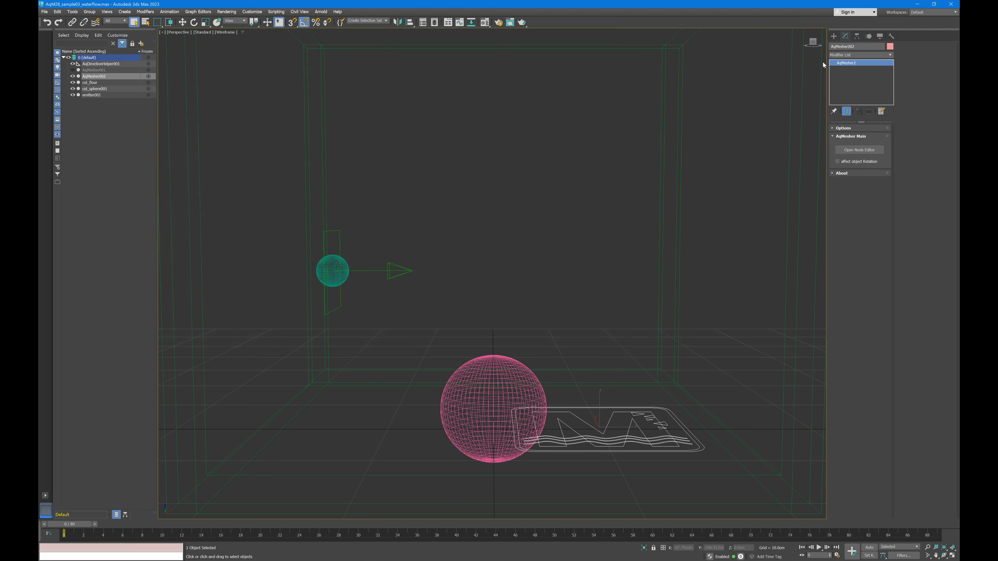
Draw a standard-primitive box in the top view of the four-view layout
{"action": "left_click", "coordinate": [834, 35]}
{"action": "left_click", "coordinate": [849, 56]}
{"action": "left_click", "coordinate": [846, 64]}
{"action": "left_click", "coordinate": [845, 82]}
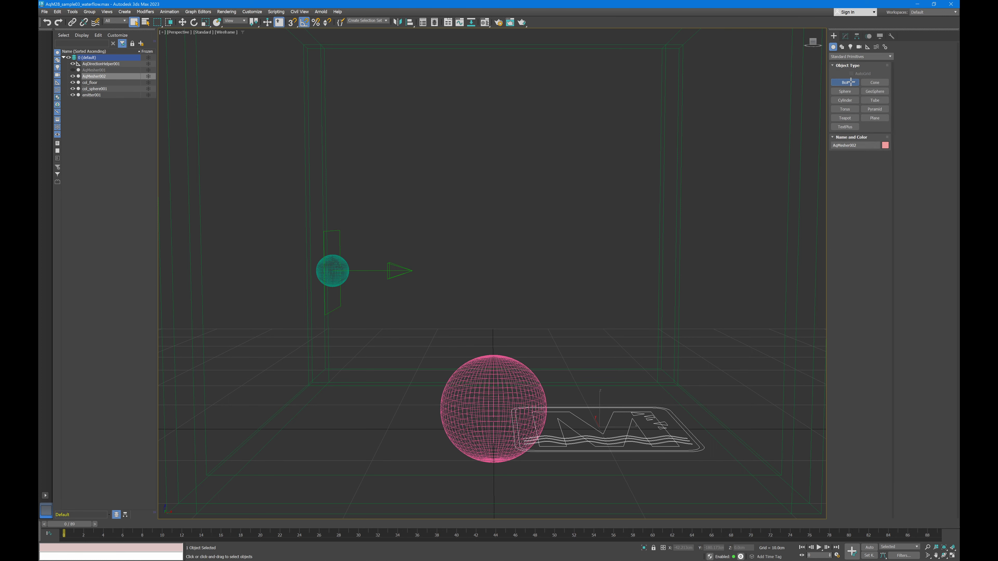
{"action": "left_click", "coordinate": [952, 556]}
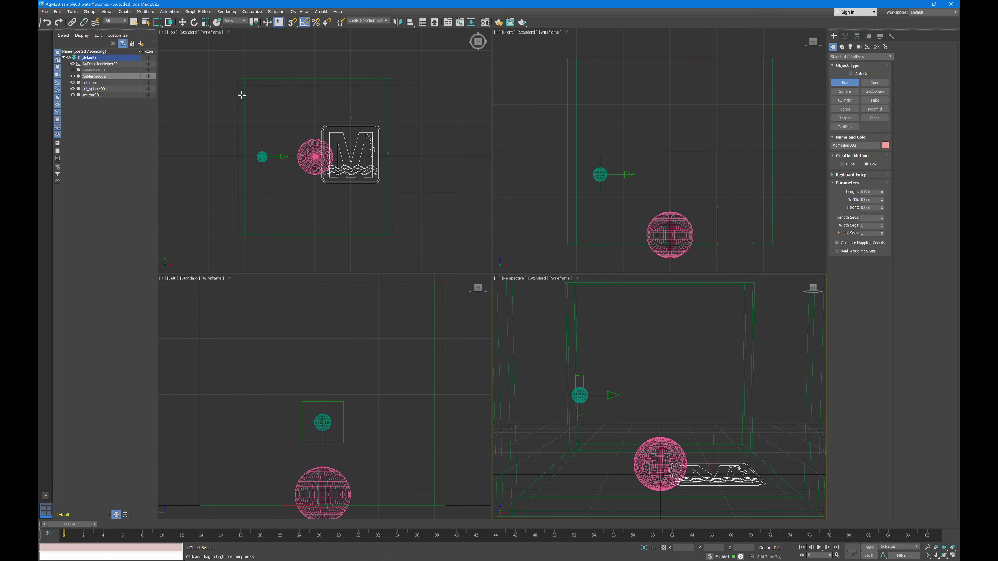
{"action": "left_click_drag", "start_coordinate": [247, 89], "coordinate": [384, 225]}
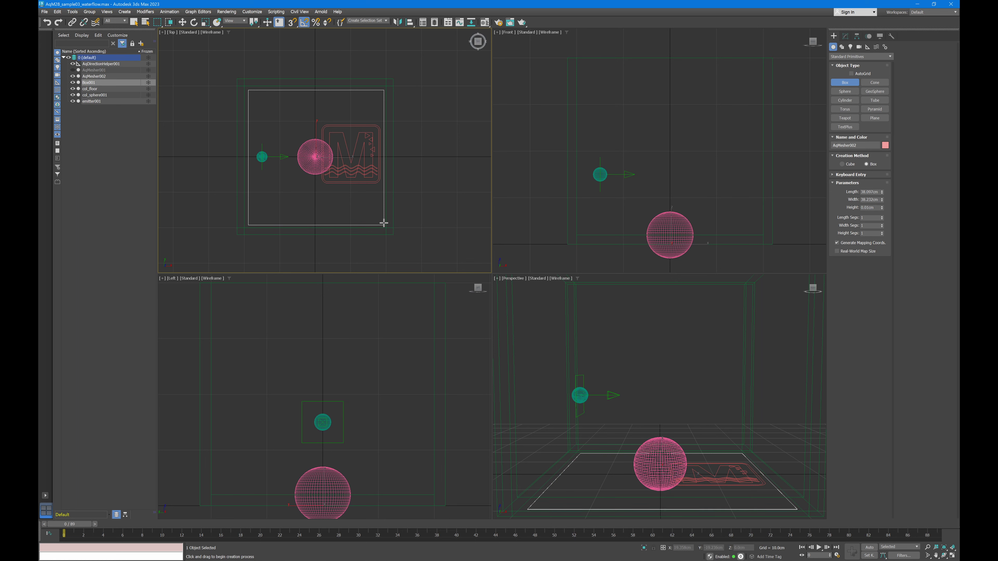
{"action": "left_click", "coordinate": [383, 178]}
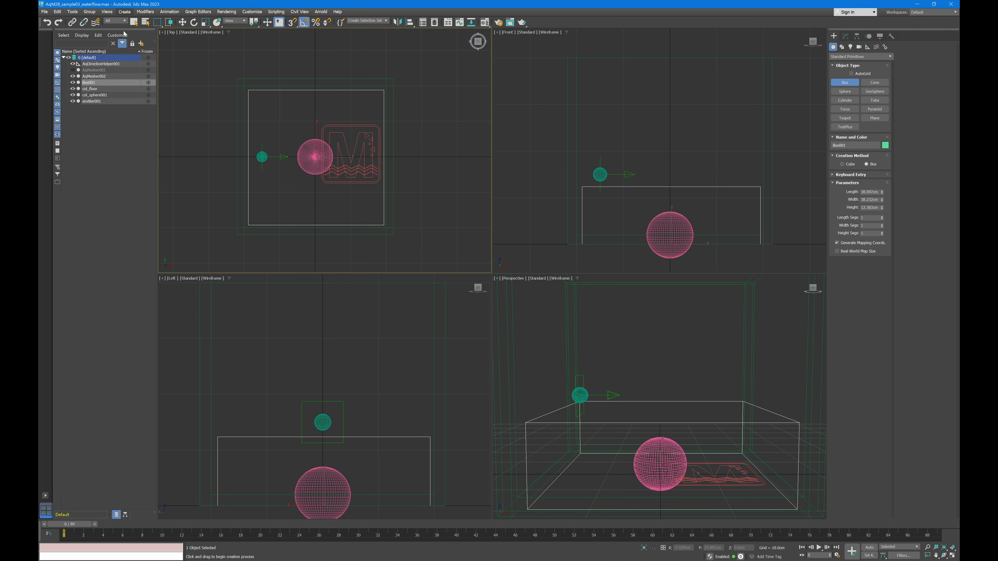
Position the box at X 0, Y 0, Z 2.5 cm
{"action": "right_click", "coordinate": [182, 23]}
{"action": "left_click", "coordinate": [846, 35]}
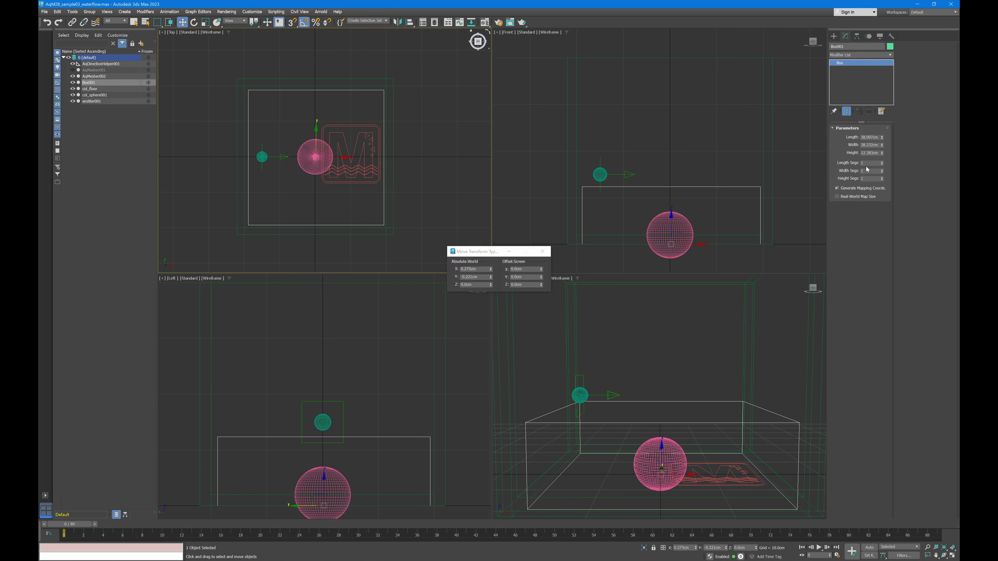
{"action": "right_click", "coordinate": [490, 269]}
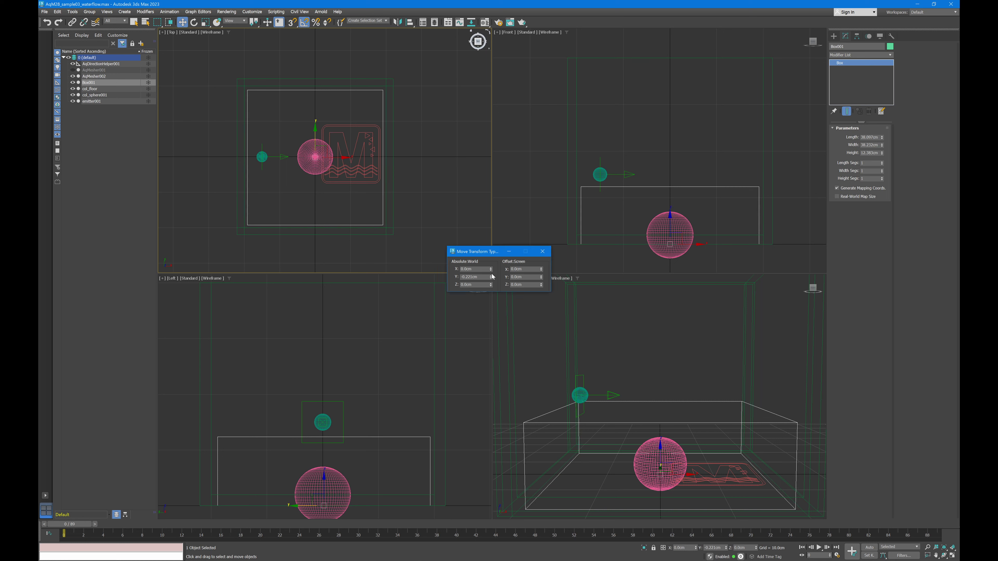
{"action": "right_click", "coordinate": [490, 277]}
{"action": "left_click", "coordinate": [480, 284]}
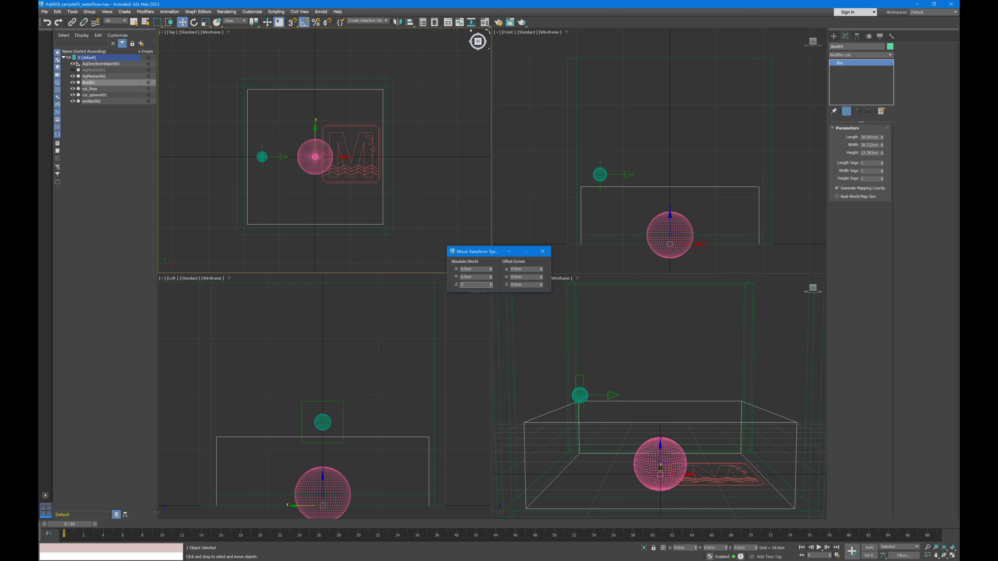
{"action": "type", "text": "2"}
{"action": "key", "text": "Return"}
{"action": "type", "text": "2.5"}
{"action": "key", "text": "Return"}
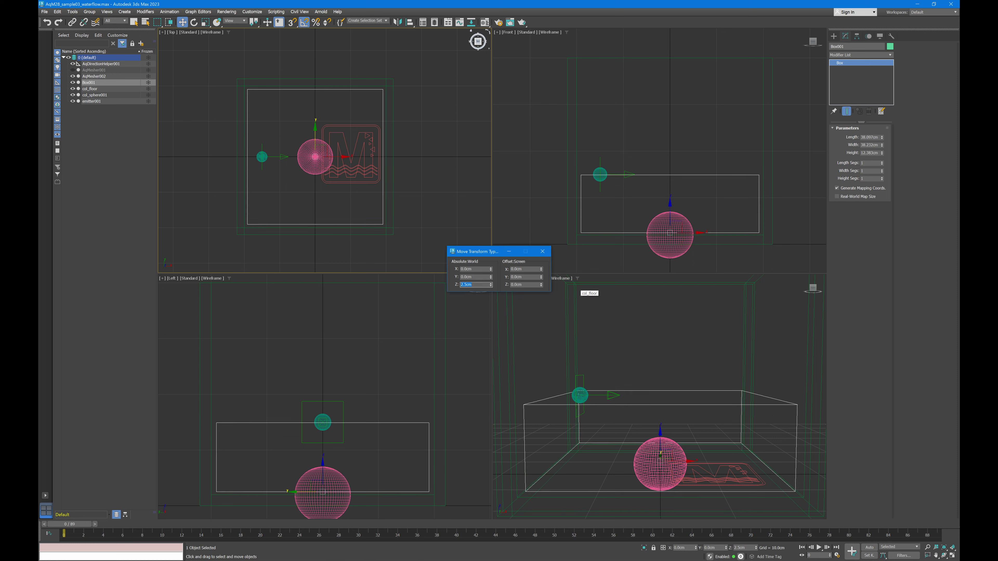
Size the box to 39 × 39 × 10 cm, close the type-in dialog, and select AqMesher002
{"action": "left_click", "coordinate": [877, 137]}
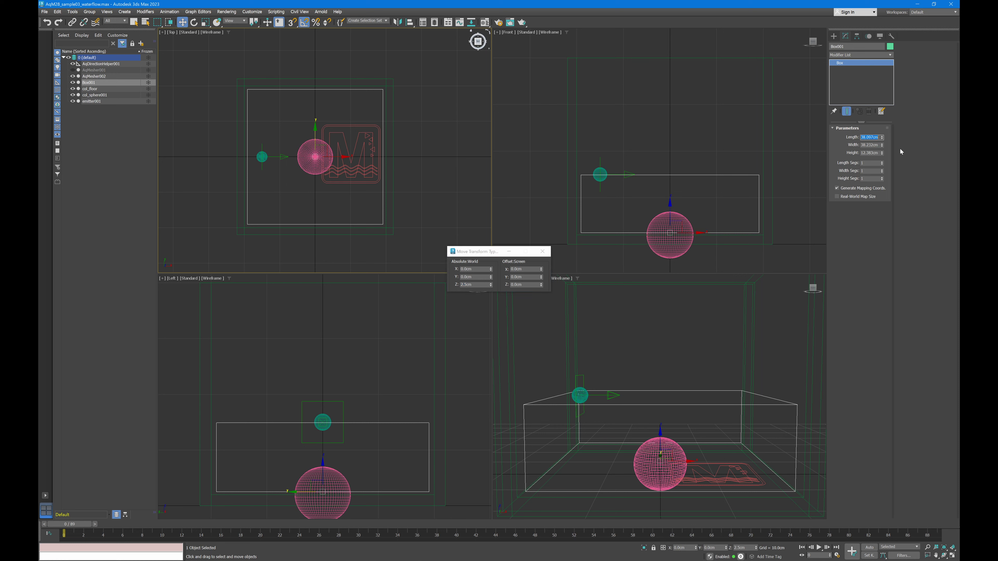
{"action": "type", "text": "39"}
{"action": "key", "text": "Tab"}
{"action": "type", "text": "39"}
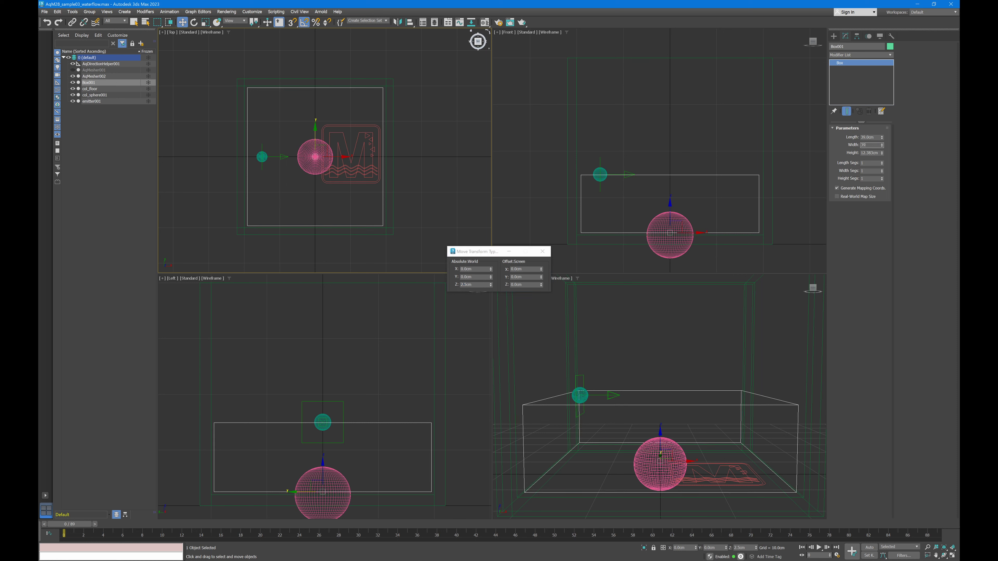
{"action": "key", "text": "Tab"}
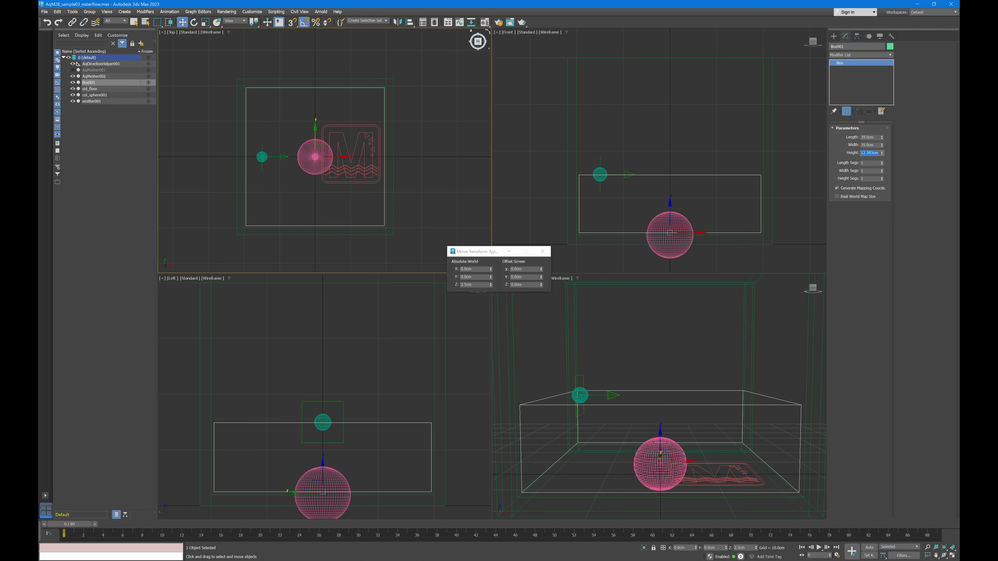
{"action": "type", "text": "10"}
{"action": "key", "text": "Return"}
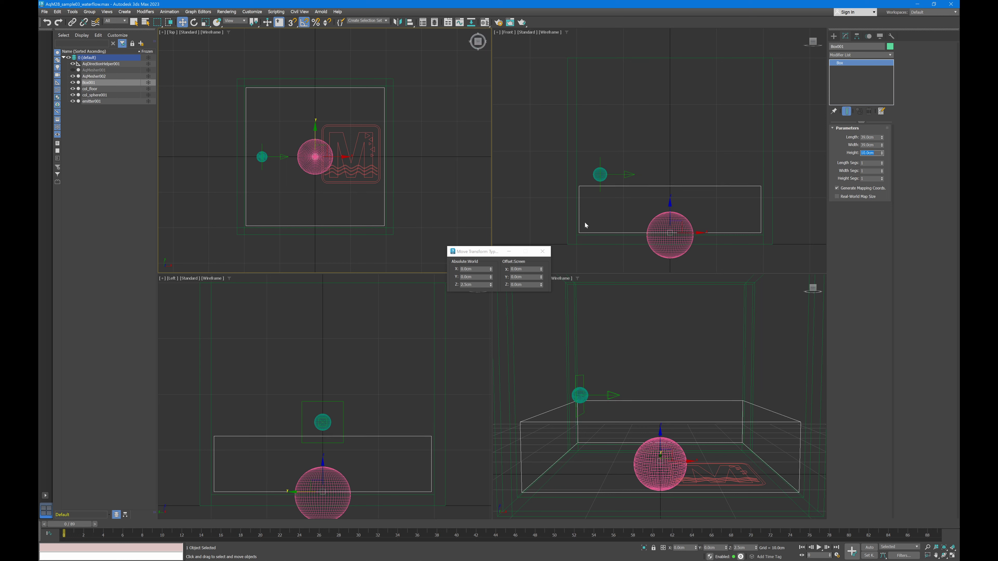
{"action": "left_click", "coordinate": [543, 251]}
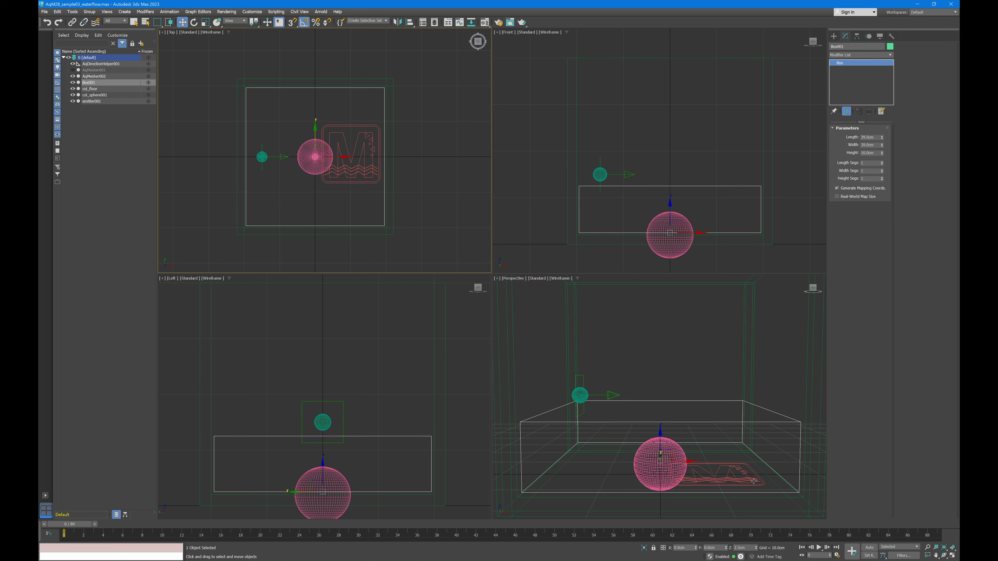
{"action": "left_click", "coordinate": [749, 467]}
Make the Geometry Obj node reference Box001
{"action": "left_click", "coordinate": [859, 150]}
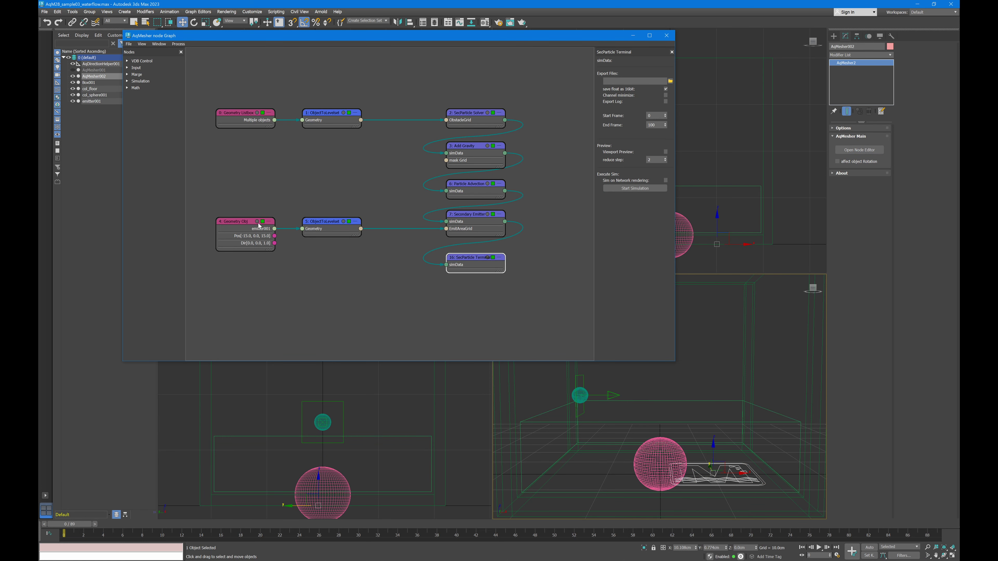
{"action": "left_click", "coordinate": [250, 237]}
{"action": "left_click", "coordinate": [638, 62]}
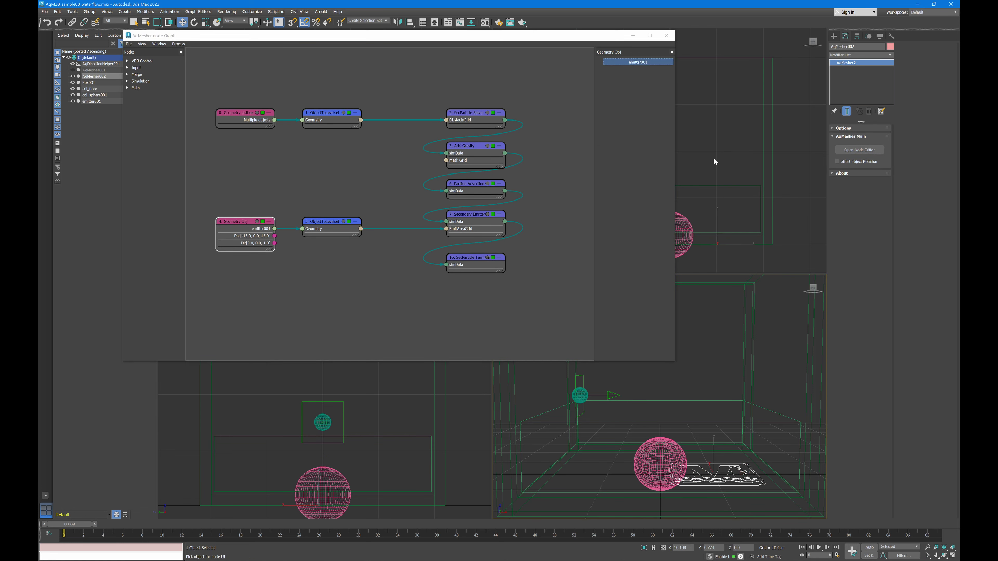
{"action": "left_click", "coordinate": [724, 400]}
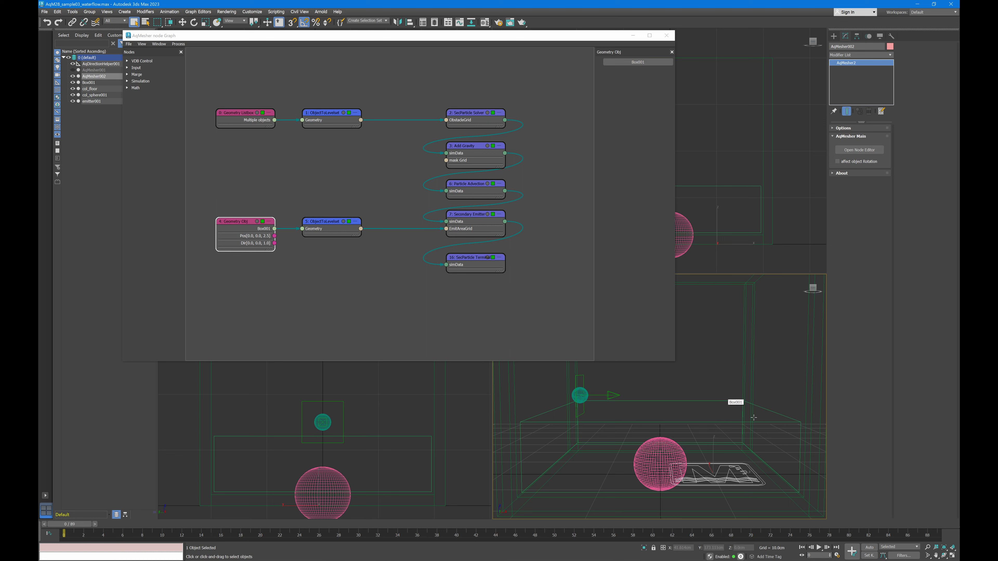
Set the Box001 ObjectToLevelset node to process only on sim/render
{"action": "left_click", "coordinate": [247, 124]}
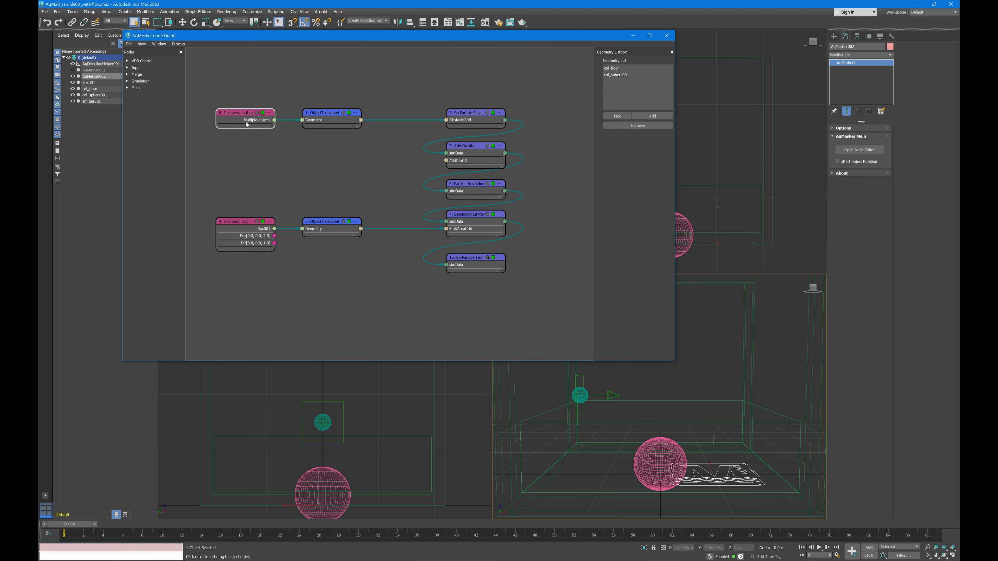
{"action": "left_click", "coordinate": [335, 126]}
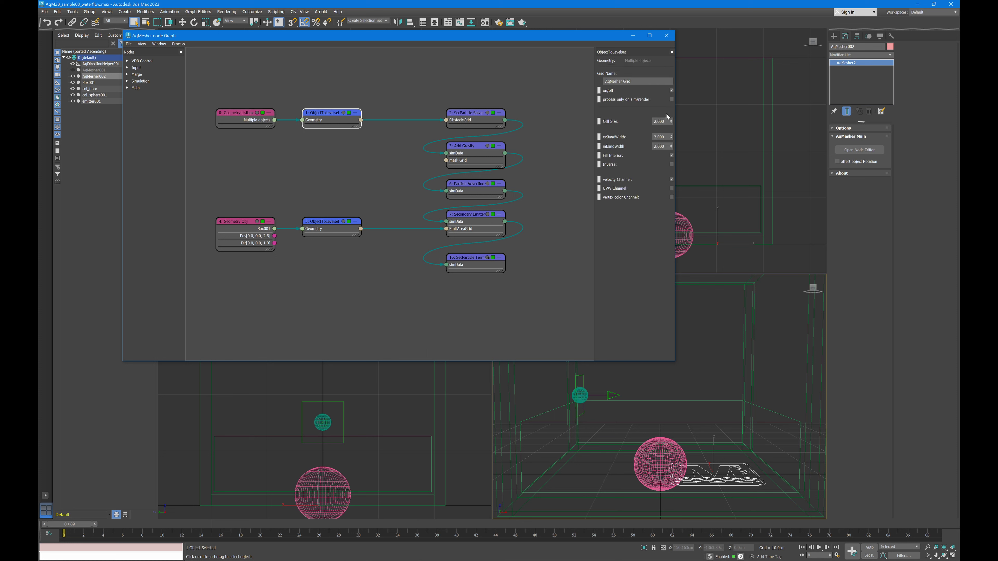
{"action": "left_click", "coordinate": [332, 232]}
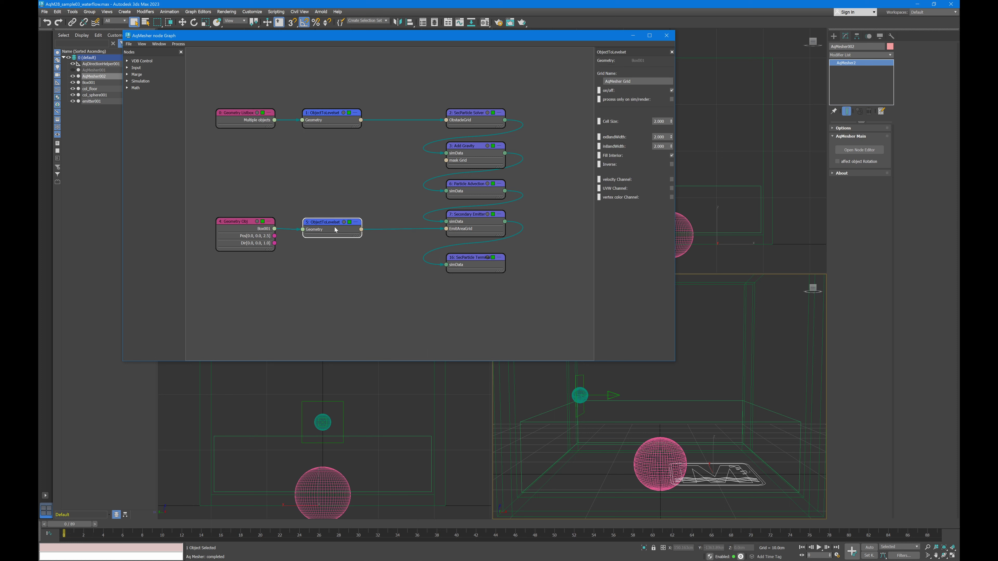
{"action": "left_click", "coordinate": [672, 100]}
{"action": "left_click", "coordinate": [485, 225]}
Point the SecParticle Solver's base sim file to the sim-Data2 folder
{"action": "left_click", "coordinate": [486, 126]}
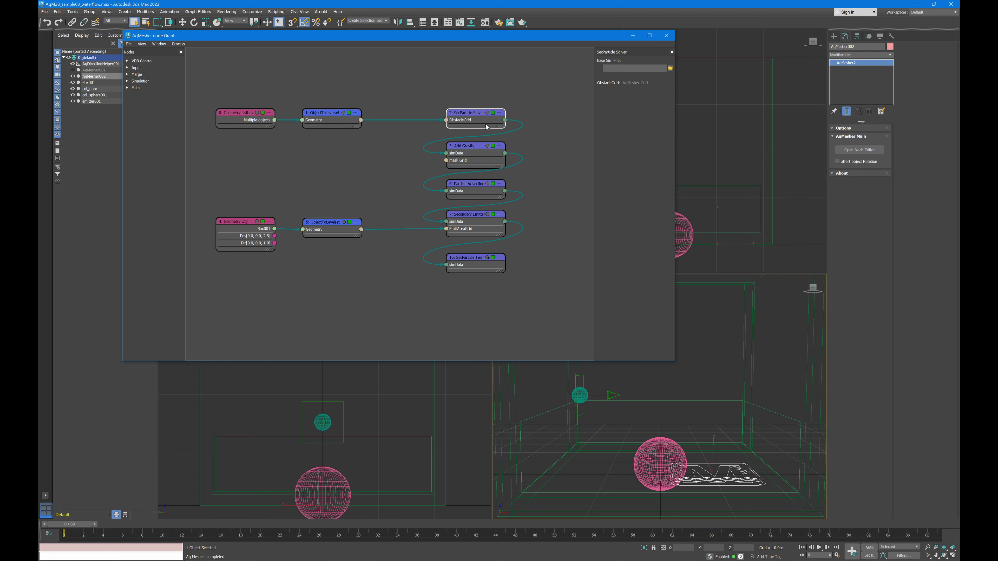
{"action": "left_click", "coordinate": [670, 68]}
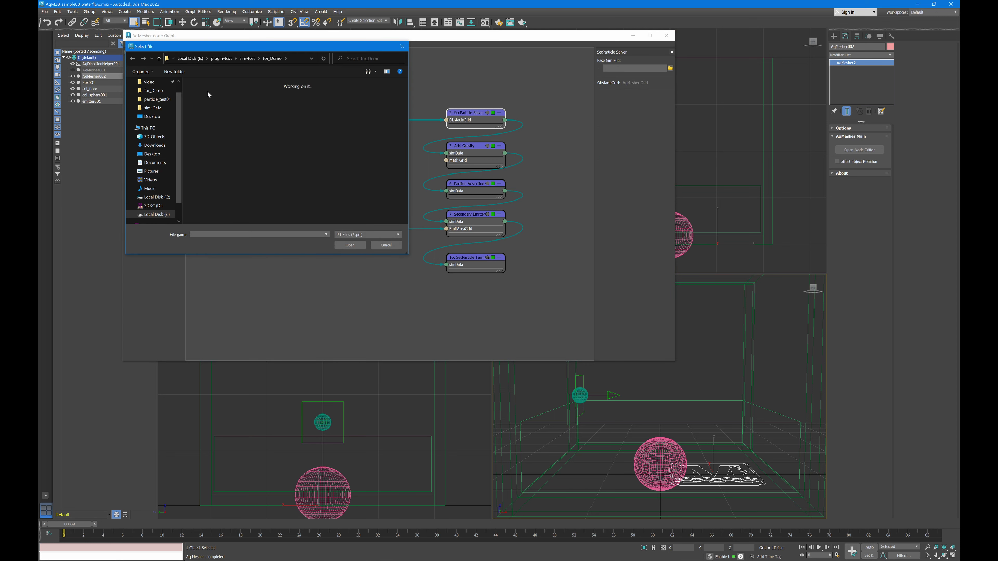
{"action": "double_click", "coordinate": [208, 91]}
{"action": "double_click", "coordinate": [318, 103]}
Export secondary particles to sim-Data2/simData.prt with channel minimize and export log on
{"action": "left_click", "coordinate": [501, 266]}
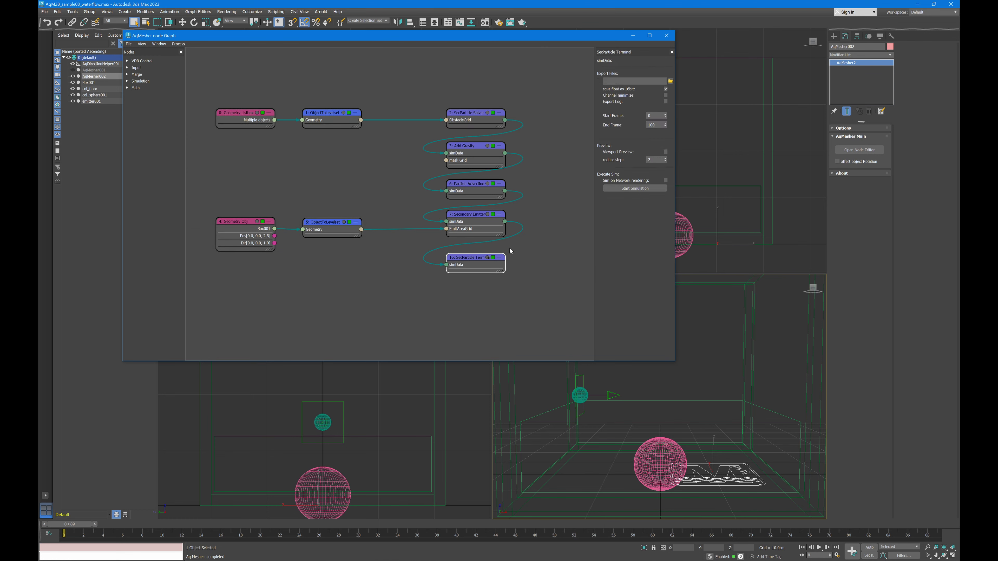
{"action": "left_click", "coordinate": [670, 81]}
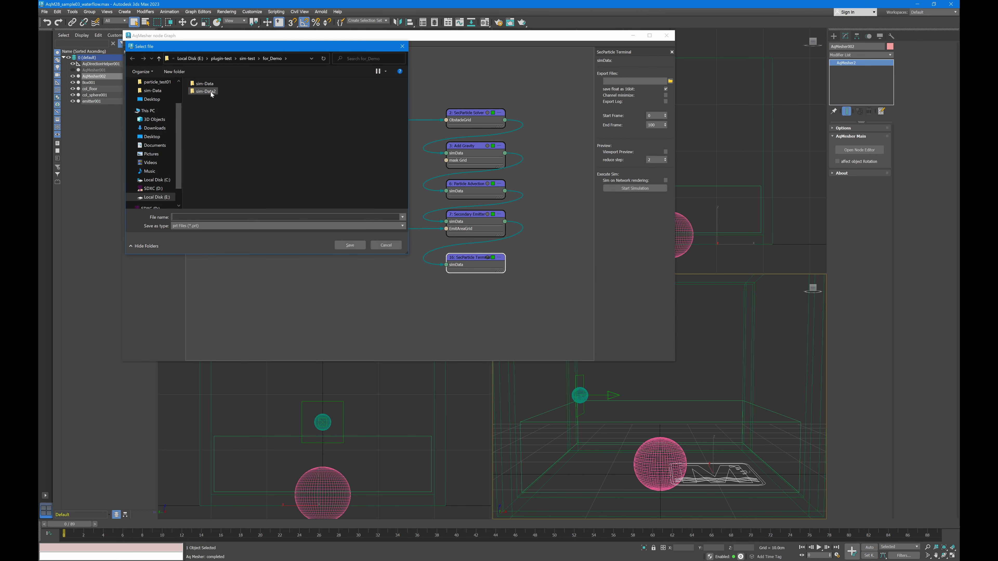
{"action": "double_click", "coordinate": [204, 91]}
{"action": "type", "text": "simData"}
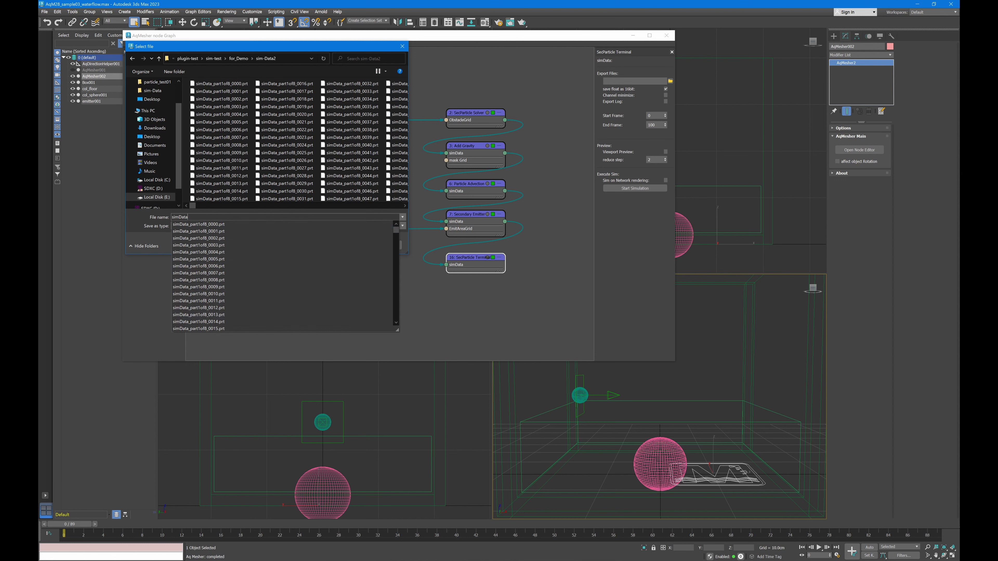
{"action": "key", "text": "Return"}
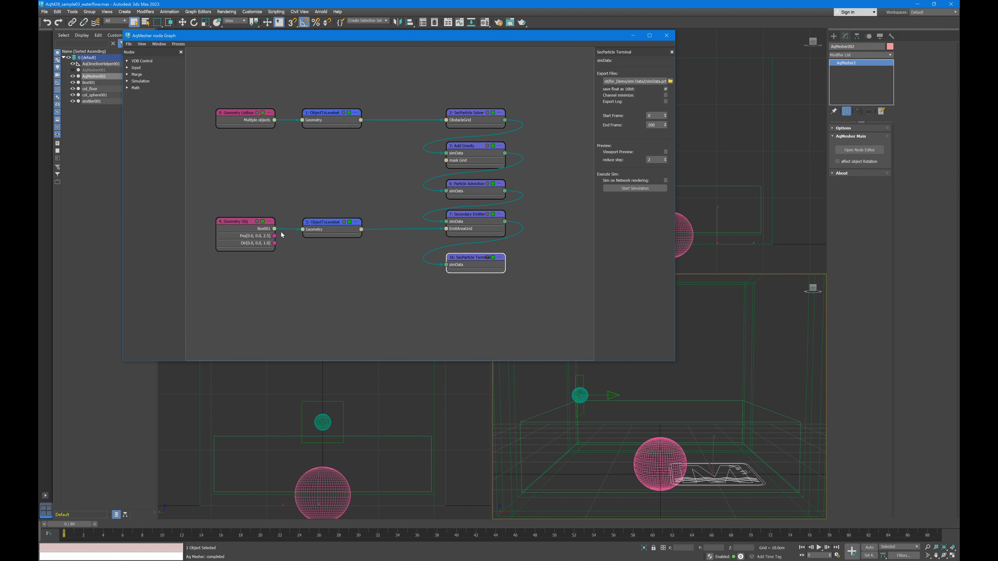
{"action": "left_click", "coordinate": [665, 95]}
{"action": "left_click", "coordinate": [665, 102]}
Set end frame 89 and enable viewport preview with reduce step 1
{"action": "double_click", "coordinate": [661, 128]}
{"action": "left_click", "coordinate": [666, 151]}
{"action": "left_click", "coordinate": [664, 161]}
{"action": "left_click", "coordinate": [483, 220]}
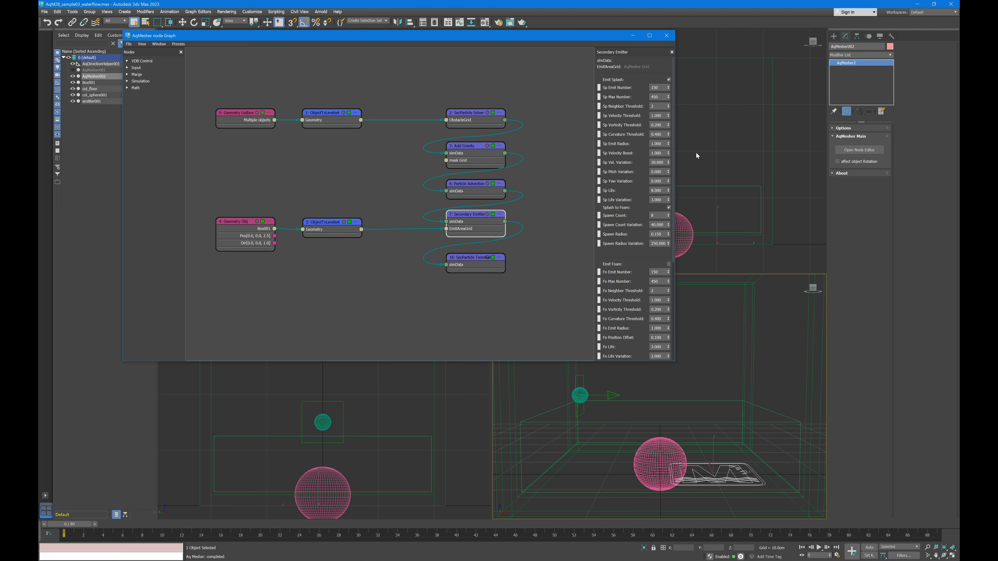
{"action": "double_click", "coordinate": [136, 67]}
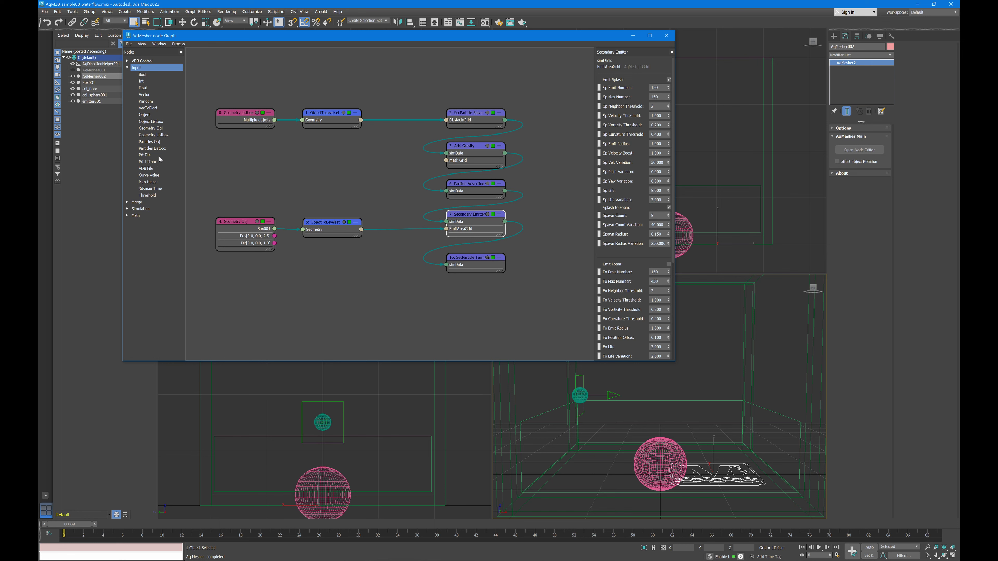
Add a Prt Listbox loading all sim-Data2 simData particle parts with preview on
{"action": "left_click_drag", "start_coordinate": [151, 162], "coordinate": [284, 282]}
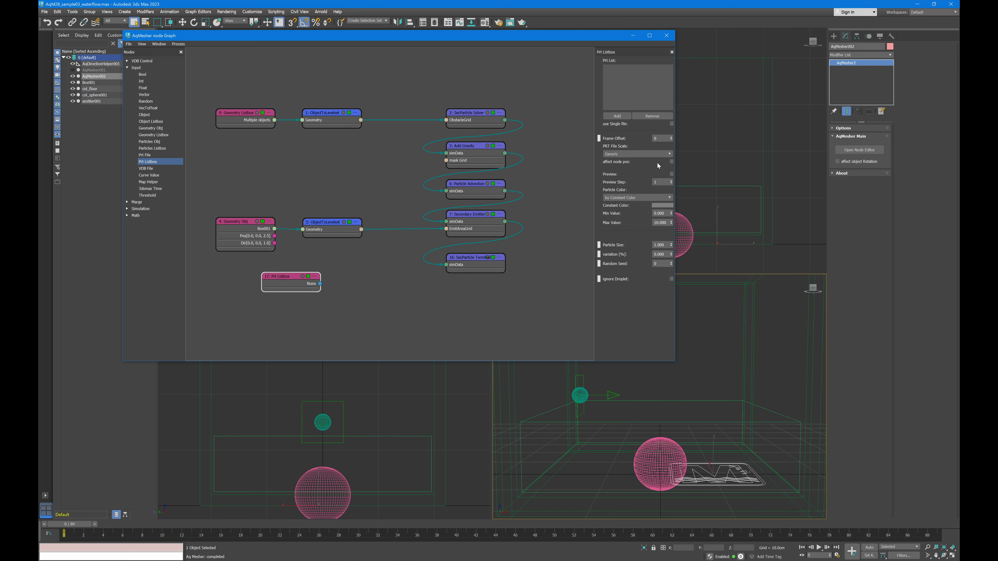
{"action": "left_click", "coordinate": [617, 116]}
{"action": "double_click", "coordinate": [202, 89]}
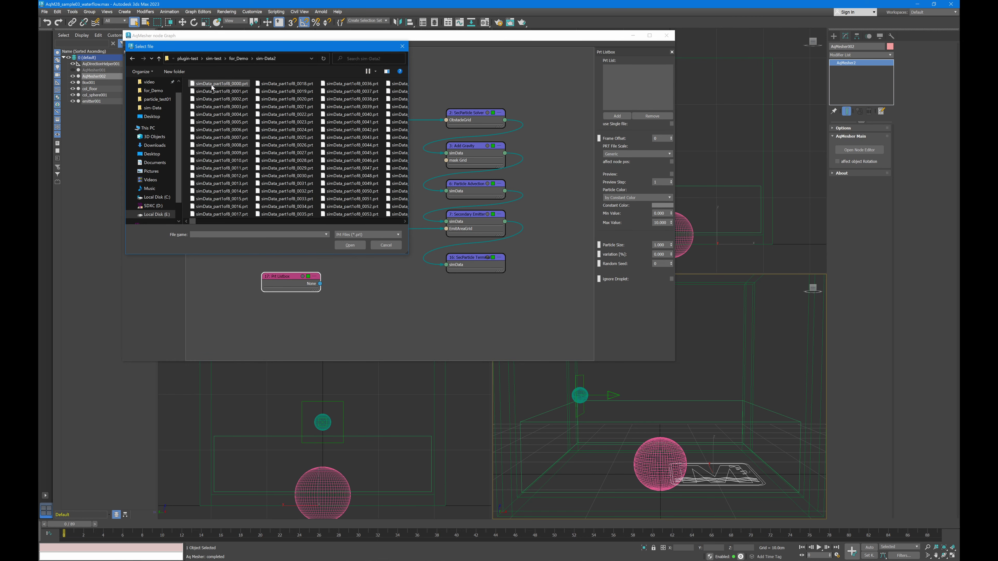
{"action": "double_click", "coordinate": [218, 83]}
{"action": "left_click", "coordinate": [325, 200]}
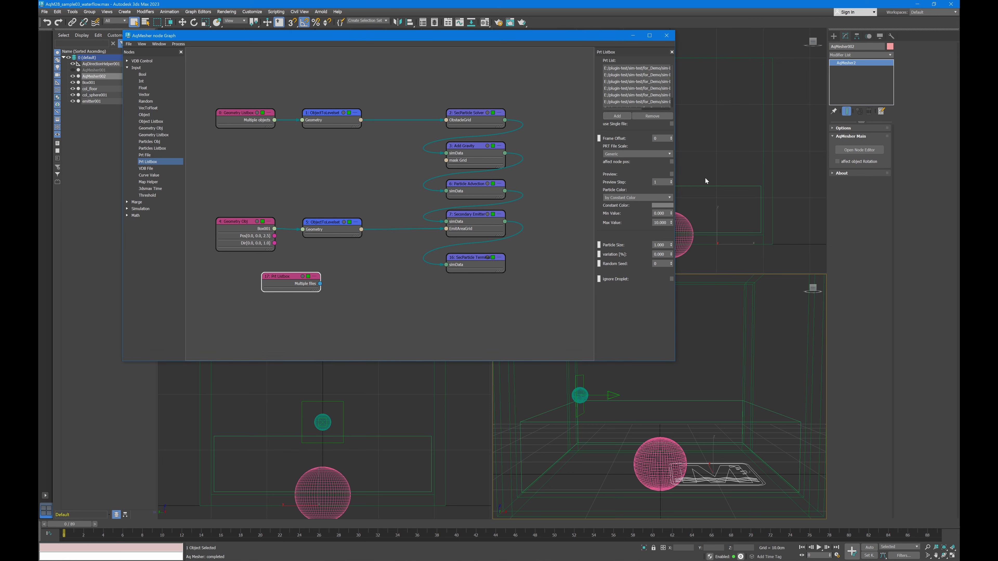
{"action": "left_click", "coordinate": [672, 174]}
Try colouring particles by curvature with max value 0 and min value 0.8
{"action": "left_click", "coordinate": [271, 523]}
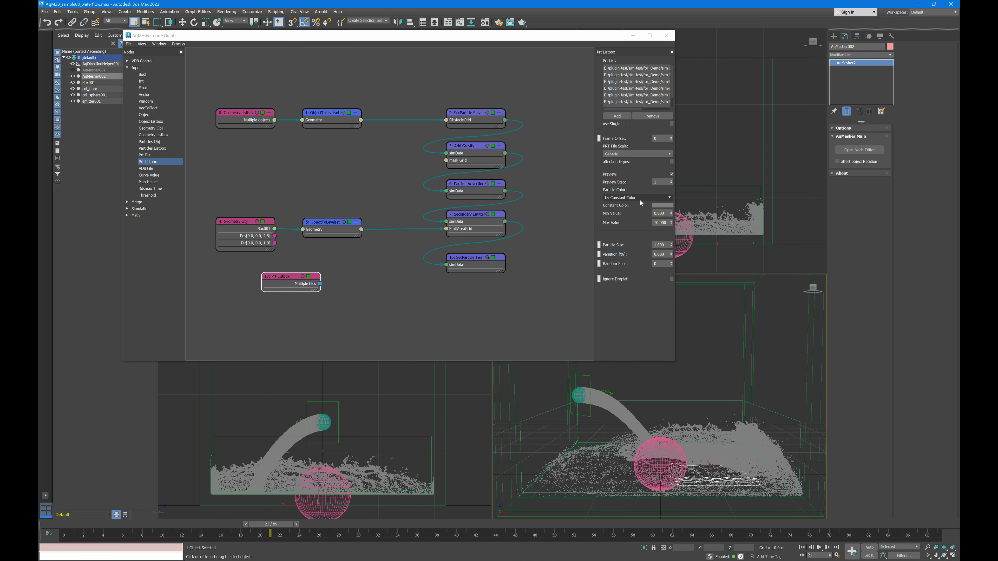
{"action": "left_click", "coordinate": [649, 197]}
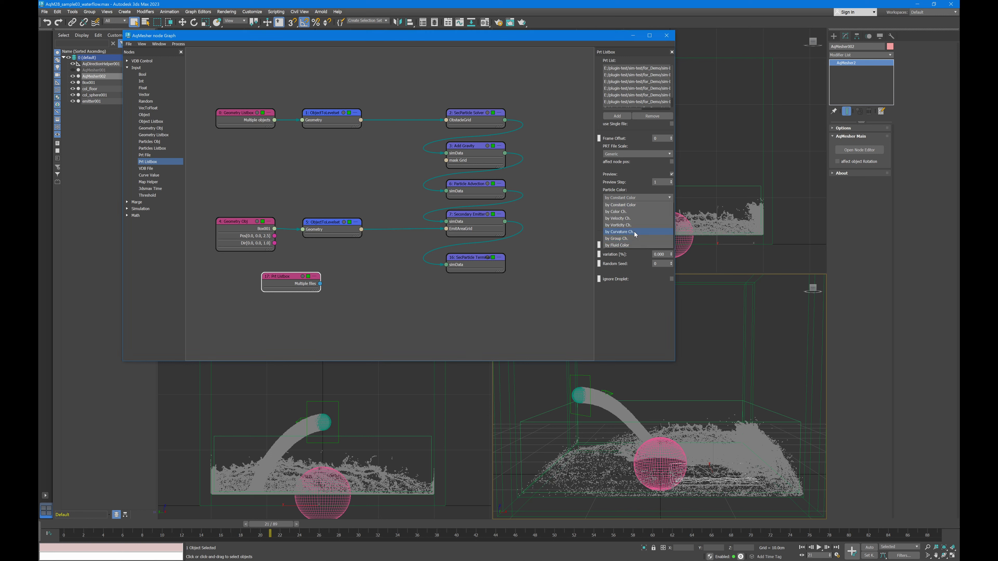
{"action": "left_click", "coordinate": [635, 232]}
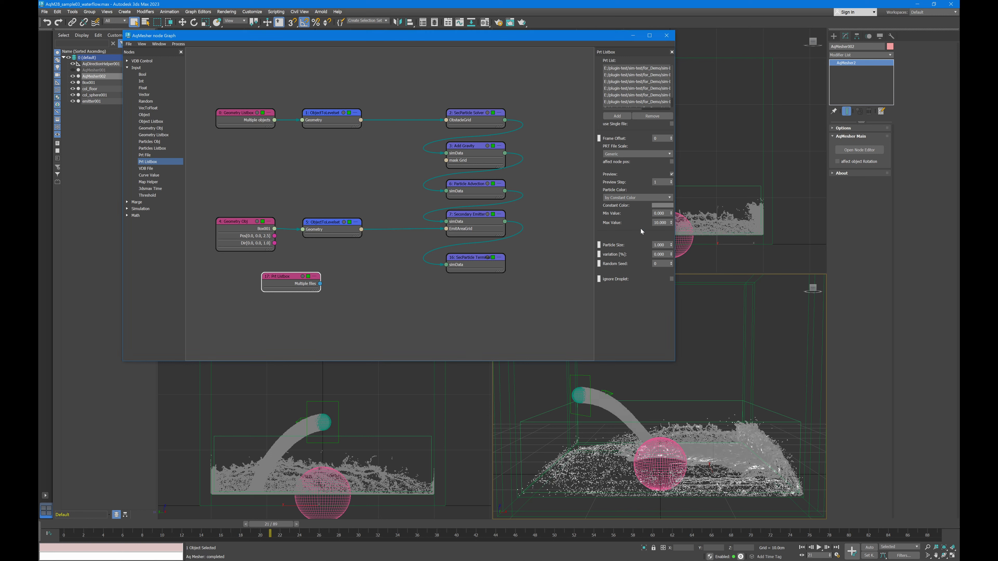
{"action": "double_click", "coordinate": [664, 223]}
{"action": "type", "text": "0"}
{"action": "key", "text": "Return"}
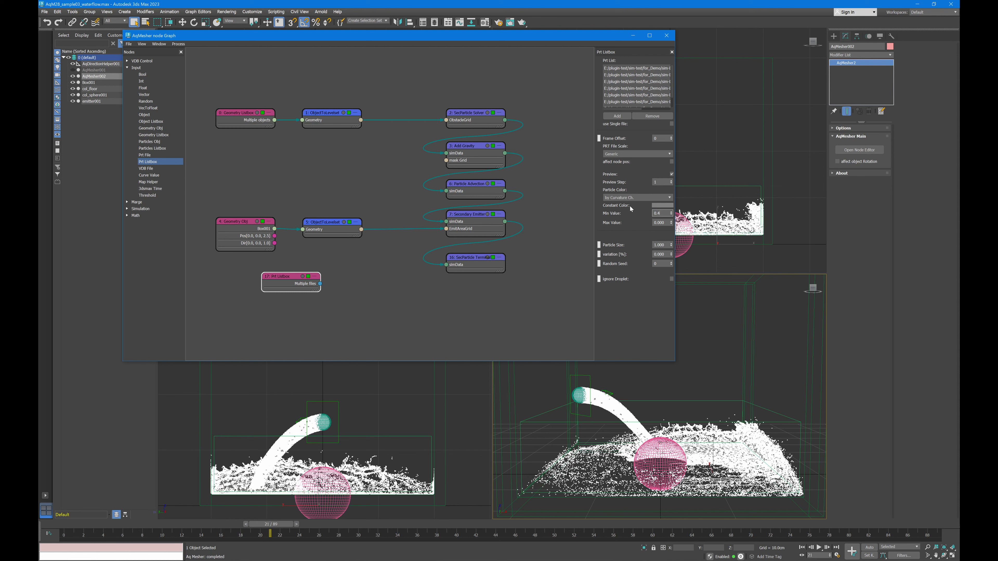
{"action": "left_click_drag", "start_coordinate": [271, 523], "coordinate": [348, 523]}
{"action": "double_click", "coordinate": [660, 213]}
{"action": "type", "text": "0.8"}
{"action": "key", "text": "Return"}
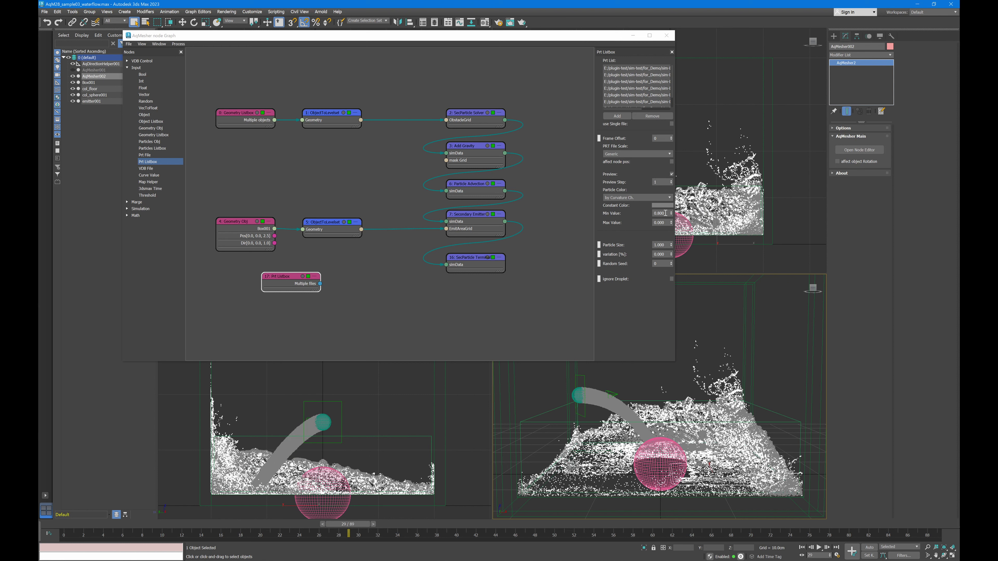
Colour particles by vorticity, settling on a min value of 0.6 after trying 0.4 and 0.8
{"action": "left_click", "coordinate": [645, 196]}
{"action": "left_click", "coordinate": [634, 225]}
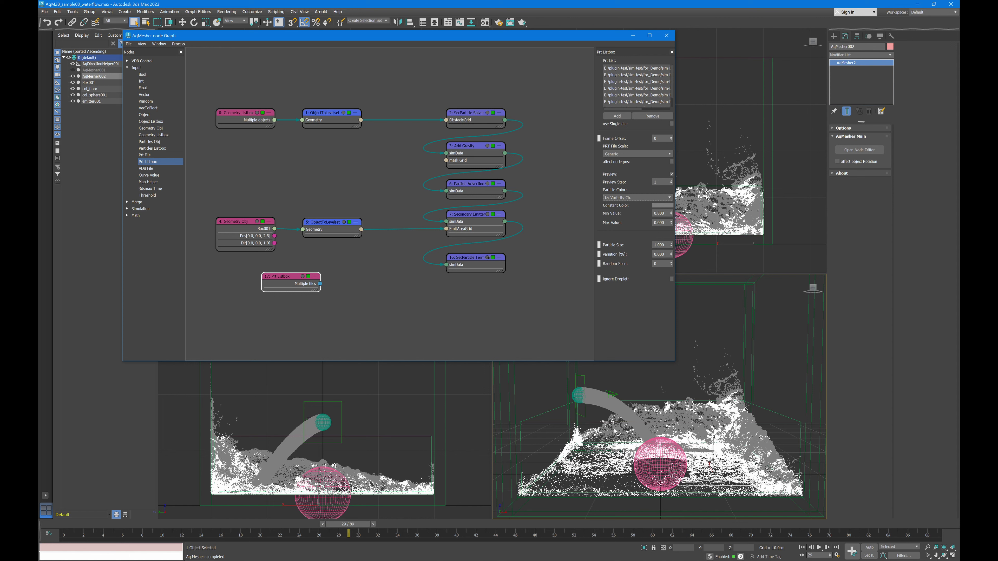
{"action": "left_click_drag", "start_coordinate": [318, 535], "coordinate": [535, 535]}
{"action": "double_click", "coordinate": [661, 213]}
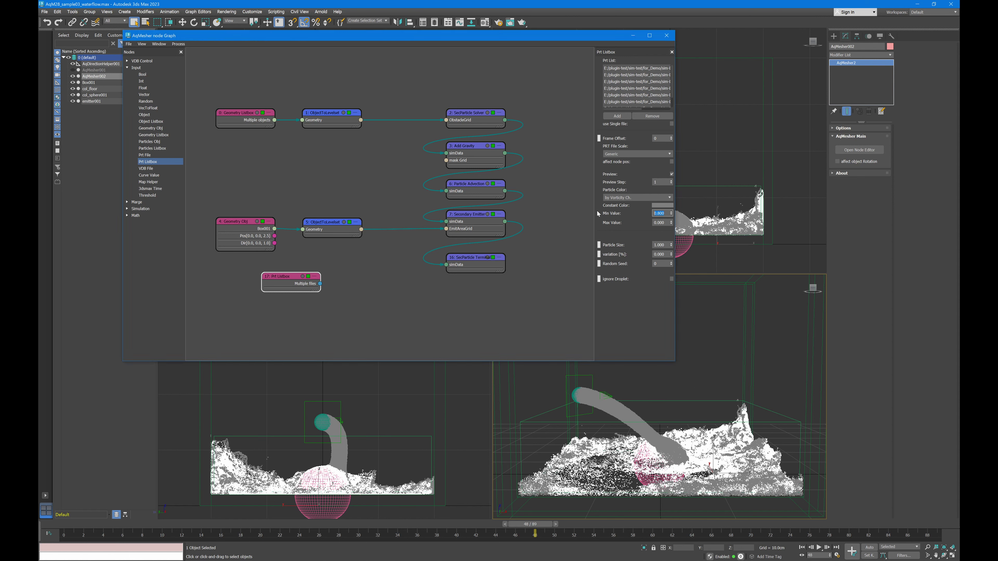
{"action": "type", "text": "0.4"}
{"action": "key", "text": "Return"}
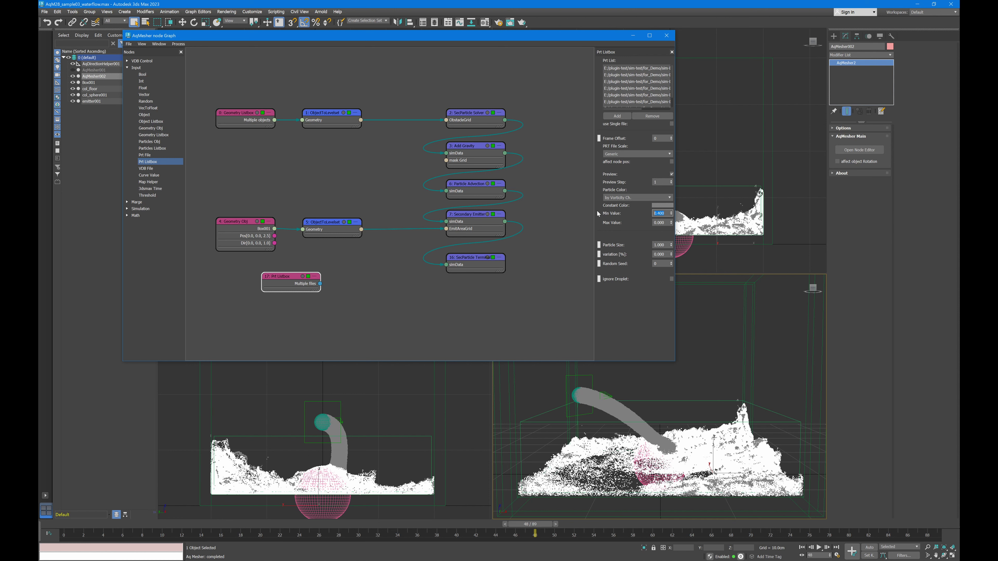
{"action": "left_click_drag", "start_coordinate": [541, 527], "coordinate": [188, 521]}
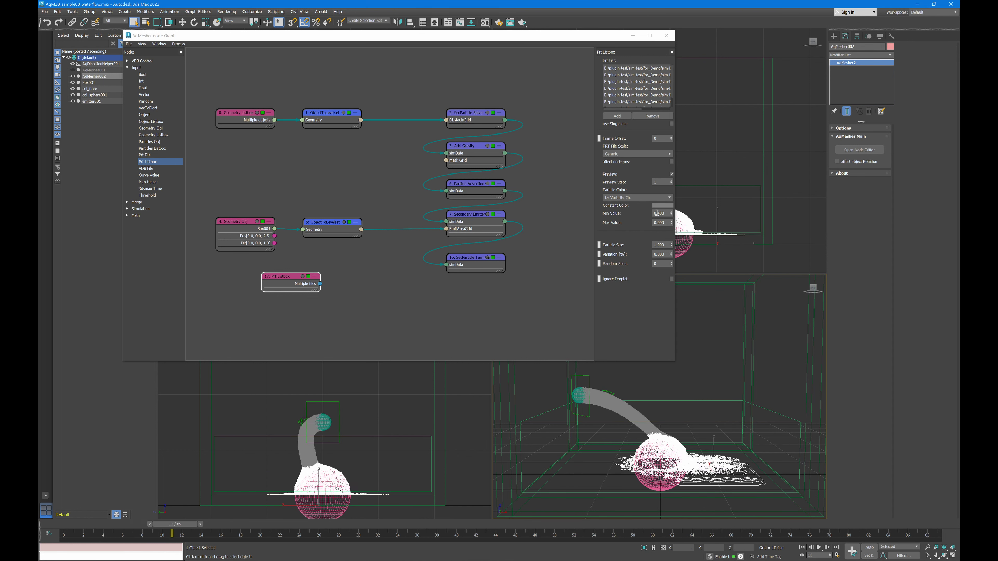
{"action": "left_click", "coordinate": [618, 214]}
{"action": "type", "text": "0.8"}
{"action": "key", "text": "Return"}
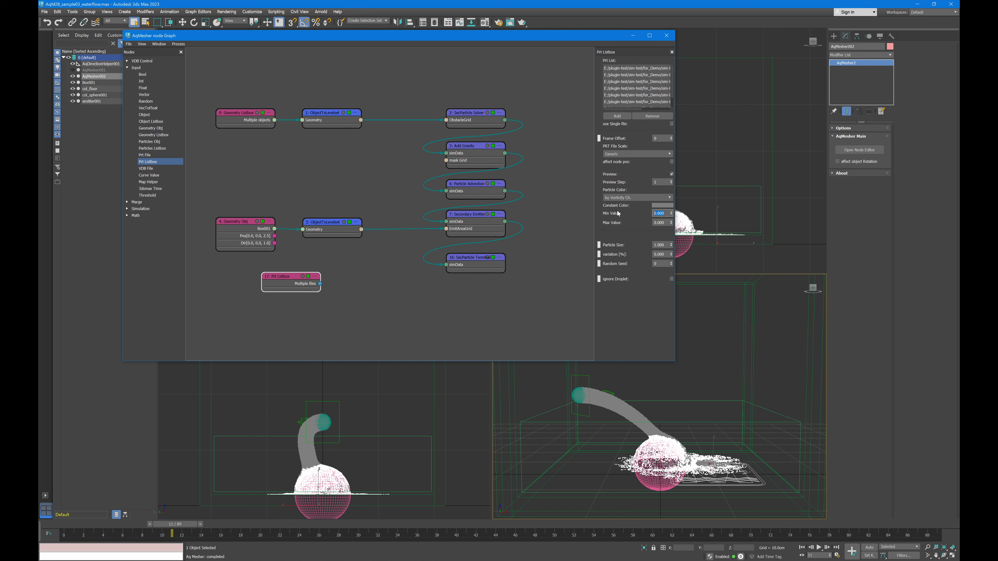
{"action": "key", "text": "Return"}
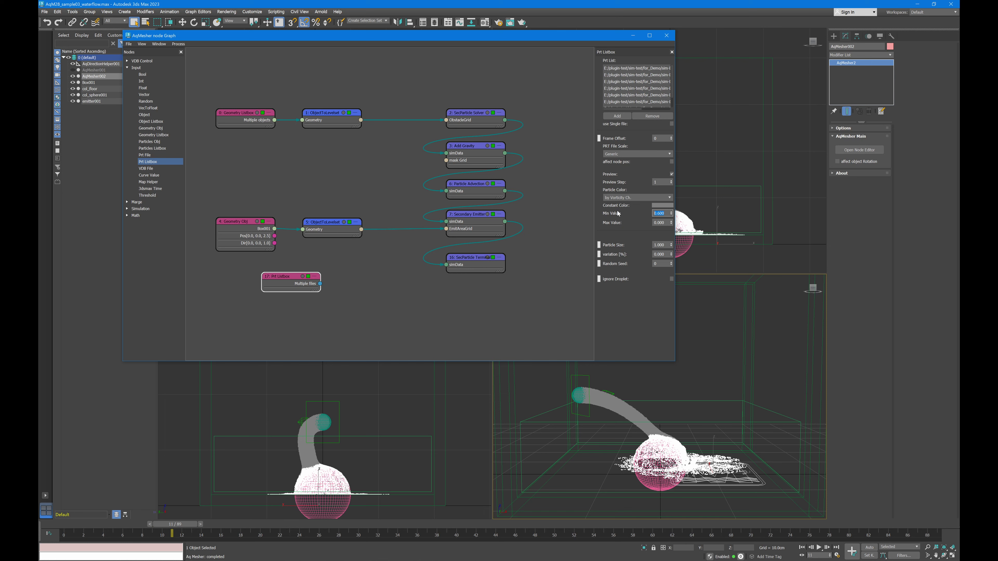
{"action": "left_click_drag", "start_coordinate": [266, 529], "coordinate": [457, 500]}
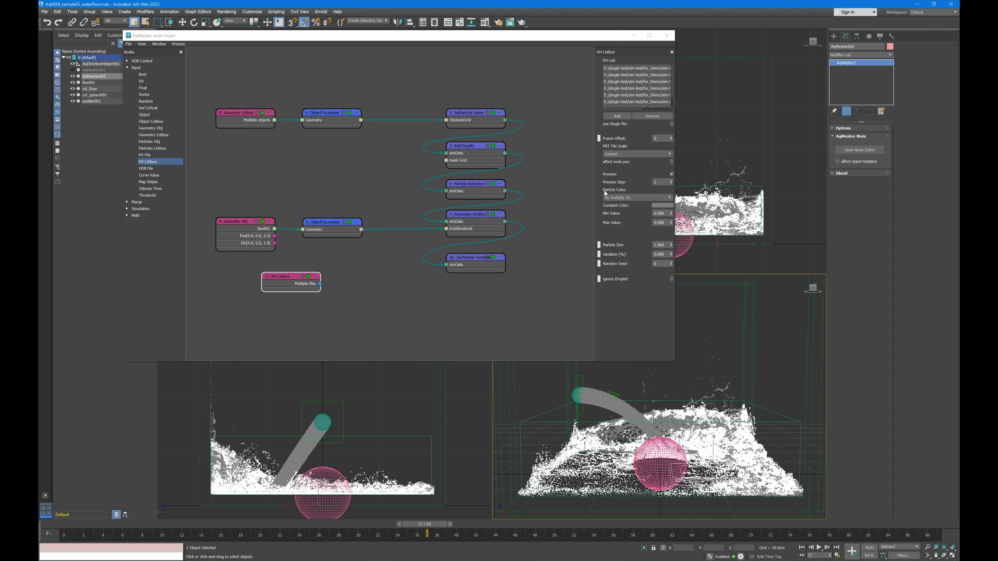
Colour the preview particles by velocity with Min Value 1.0
{"action": "left_click", "coordinate": [625, 197]}
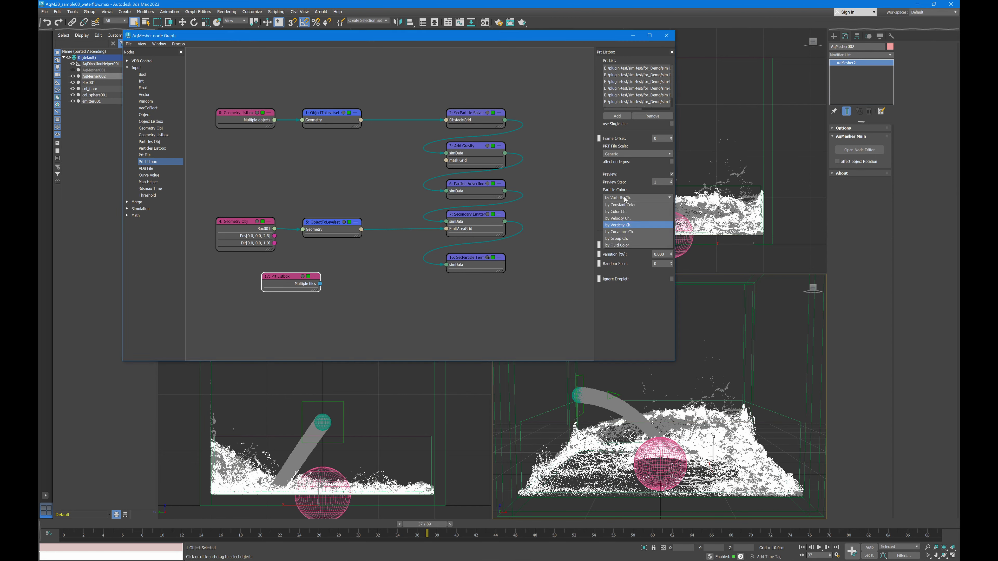
{"action": "left_click", "coordinate": [628, 219]}
{"action": "double_click", "coordinate": [660, 213]}
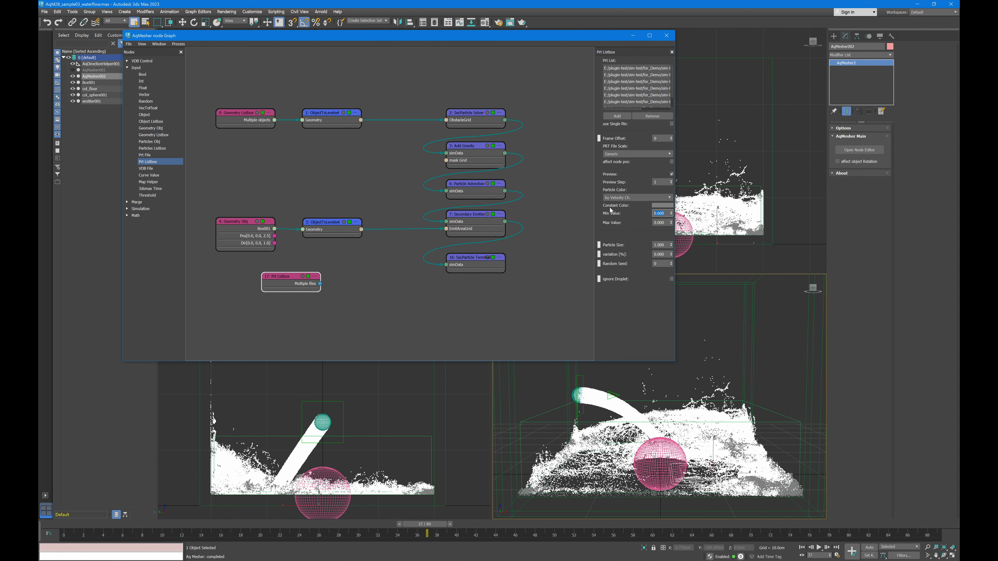
{"action": "type", "text": "1"}
{"action": "key", "text": "Return"}
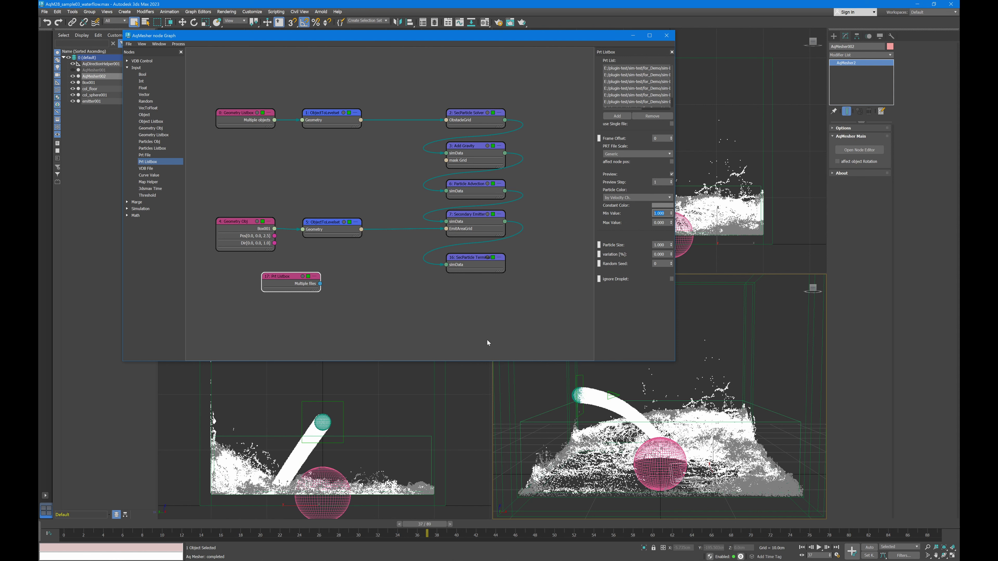
{"action": "left_click_drag", "start_coordinate": [438, 524], "coordinate": [250, 530]}
Make the constant colour black and raise Min Value to 1.5
{"action": "left_click", "coordinate": [662, 205]}
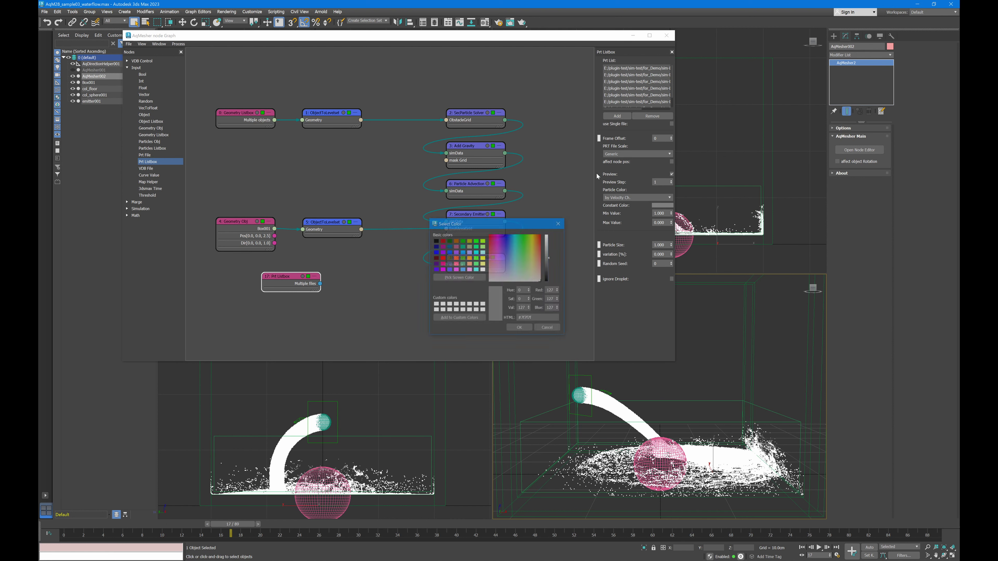
{"action": "left_click", "coordinate": [520, 328]}
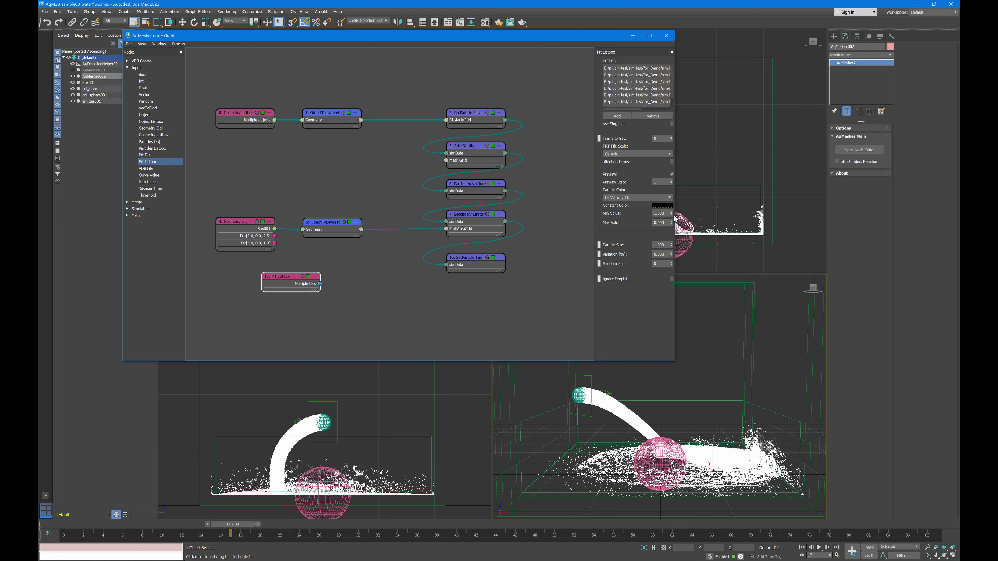
{"action": "double_click", "coordinate": [662, 213]}
{"action": "type", "text": "1.5"}
{"action": "key", "text": "Return"}
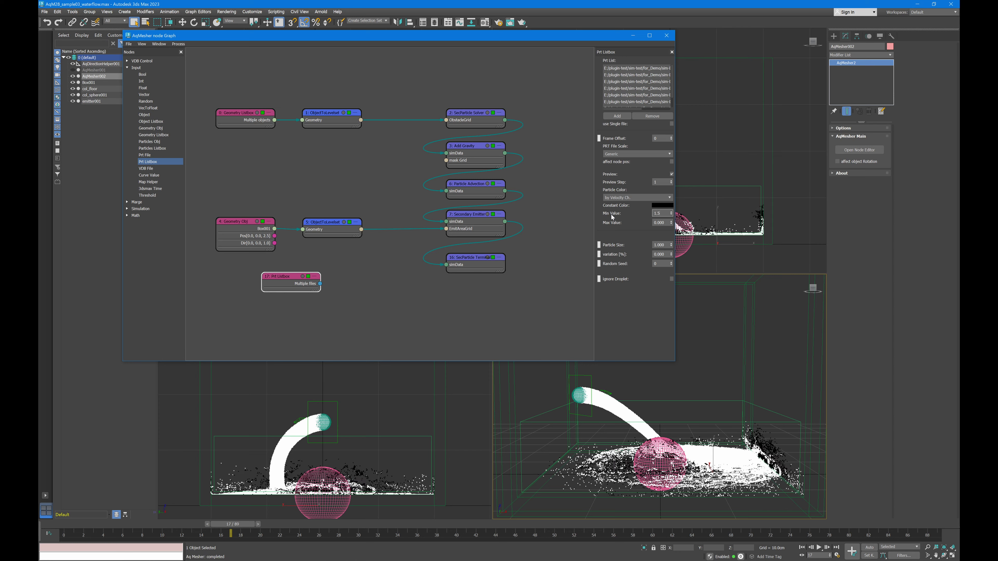
{"action": "left_click_drag", "start_coordinate": [249, 527], "coordinate": [178, 485]}
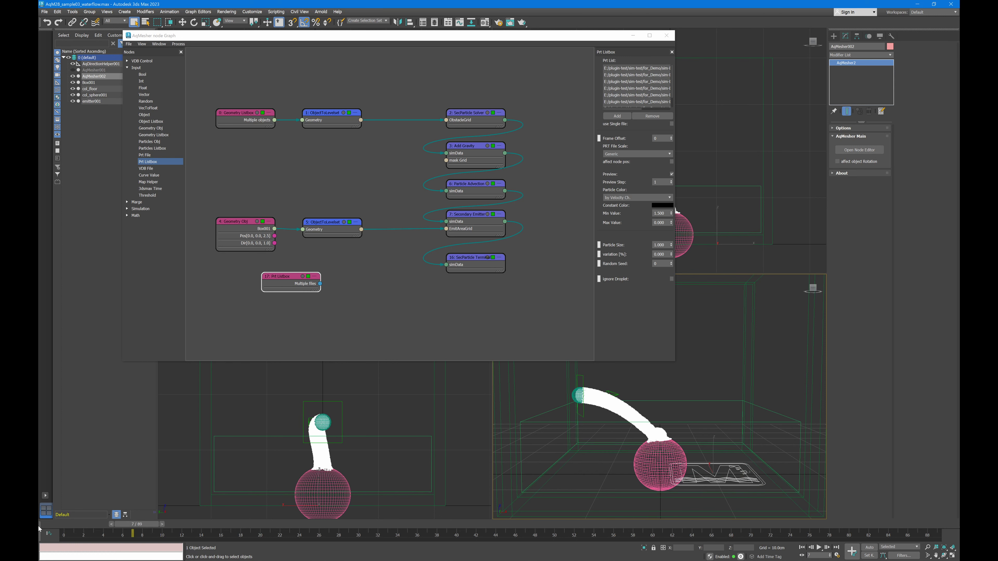
Rewind to frame 0, disable the primary Prt Listbox preview node, and select the Secondary Emitter
{"action": "left_click_drag", "start_coordinate": [40, 528], "coordinate": [39, 528]}
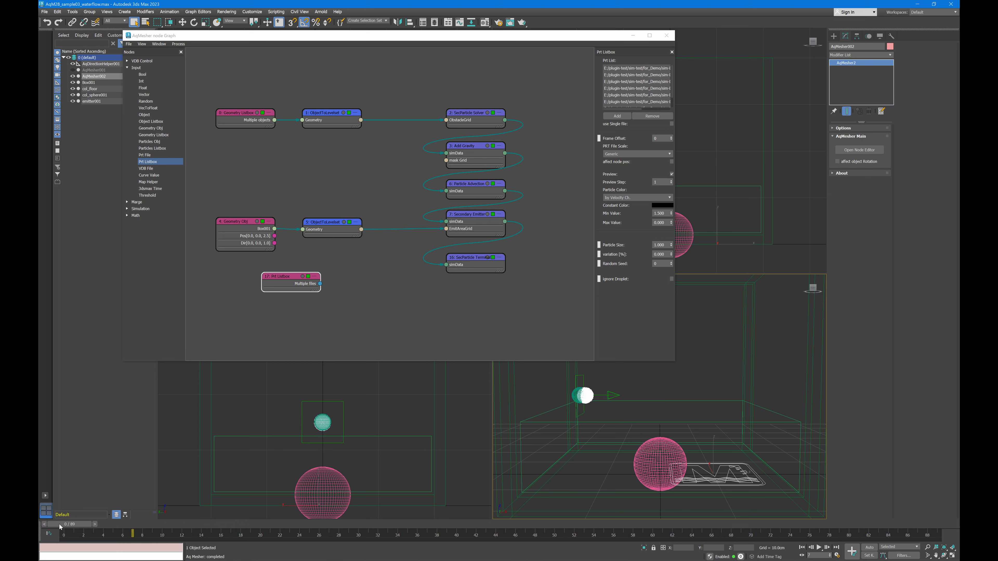
{"action": "left_click", "coordinate": [308, 276]}
{"action": "left_click", "coordinate": [485, 224]}
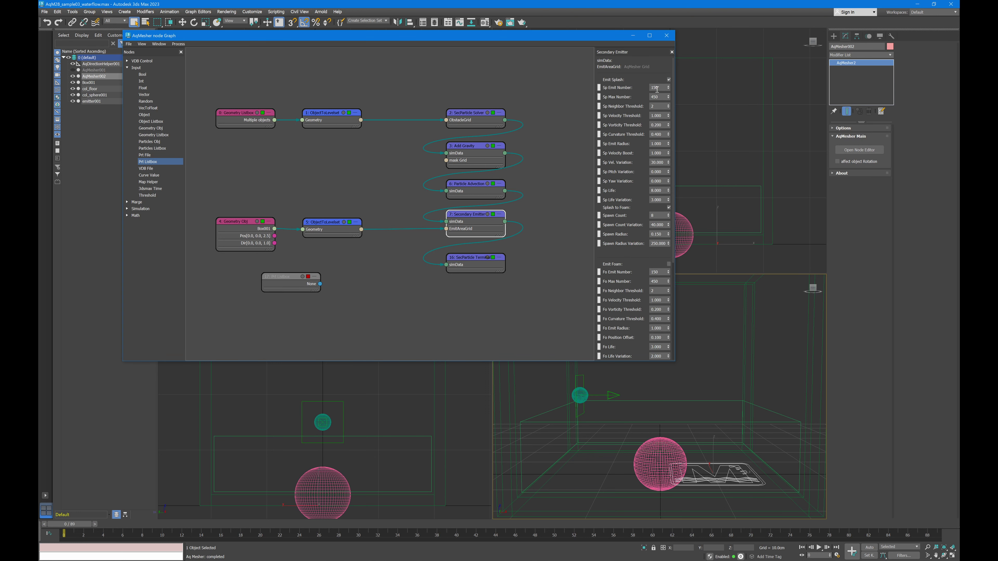
Set splash thresholds to velocity 1.5, vorticity 0.6, curvature 0.8, and splash emit number 50
{"action": "left_click", "coordinate": [662, 115]}
{"action": "key", "text": "Tab"}
{"action": "type", "text": "0.6"}
{"action": "key", "text": "Return"}
{"action": "left_click", "coordinate": [663, 134]}
{"action": "left_click", "coordinate": [658, 88]}
{"action": "key", "text": "Tab"}
Set foam life 0.2, splash life 1.0 and splash life variation 0.5
{"action": "left_click_drag", "start_coordinate": [673, 248], "coordinate": [674, 290]}
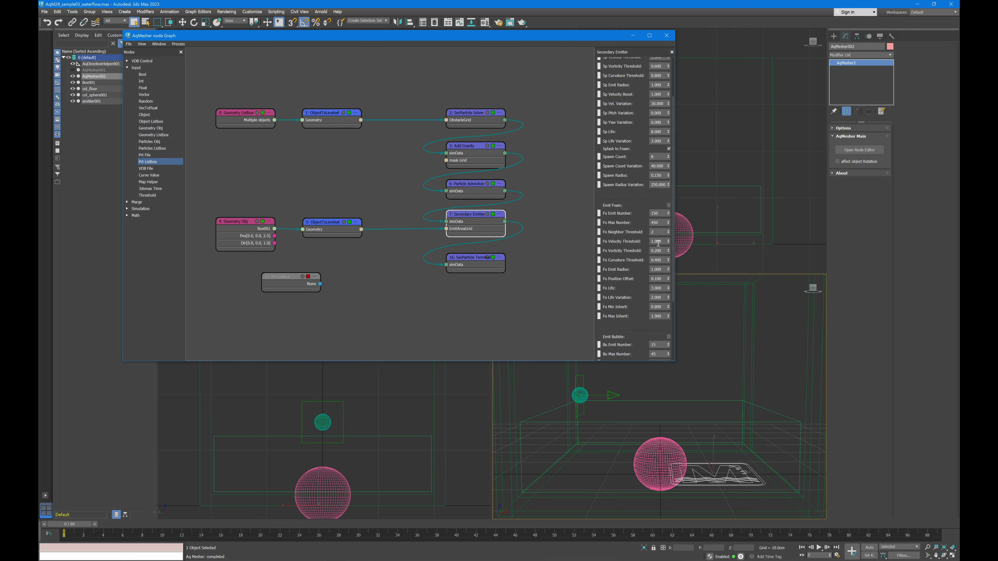
{"action": "double_click", "coordinate": [660, 288]}
{"action": "key", "text": "Tab"}
{"action": "double_click", "coordinate": [662, 133]}
{"action": "key", "text": "Tab"}
{"action": "left_click", "coordinate": [629, 199]}
{"action": "left_click_drag", "start_coordinate": [673, 204], "coordinate": [675, 122]}
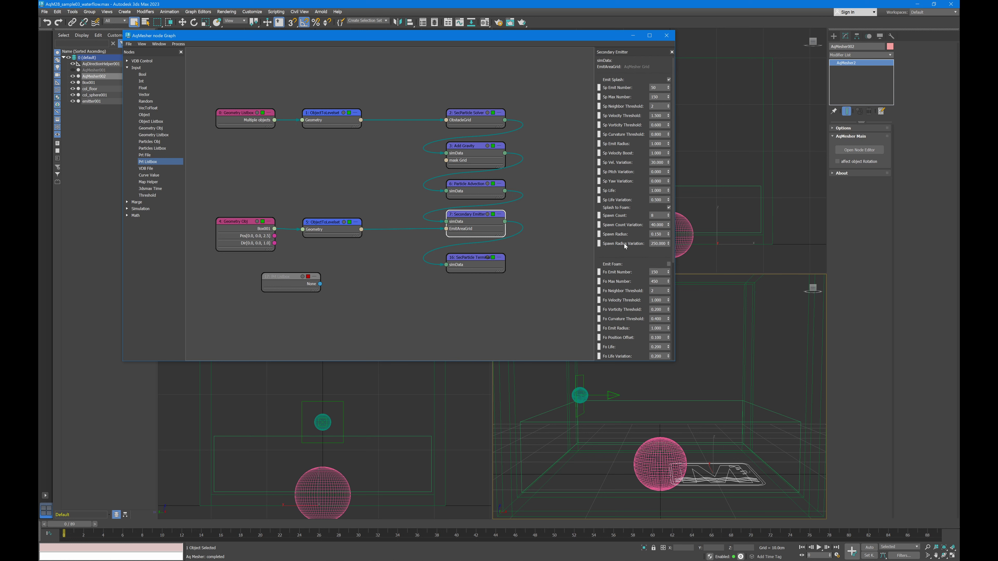
{"action": "left_click", "coordinate": [473, 267]}
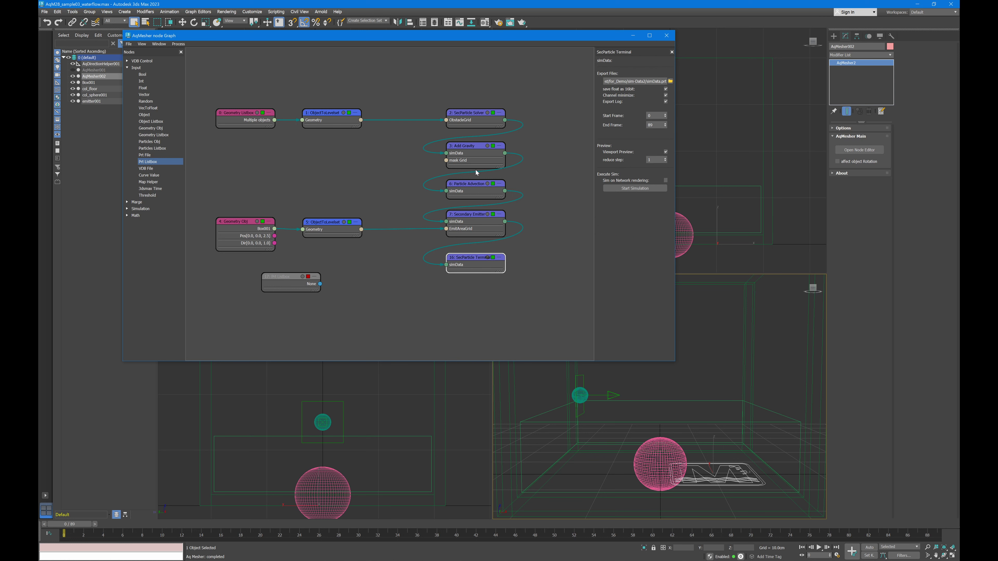
Check the cell sizes of both ObjectToLevelset conversion nodes
{"action": "left_click", "coordinate": [333, 122]}
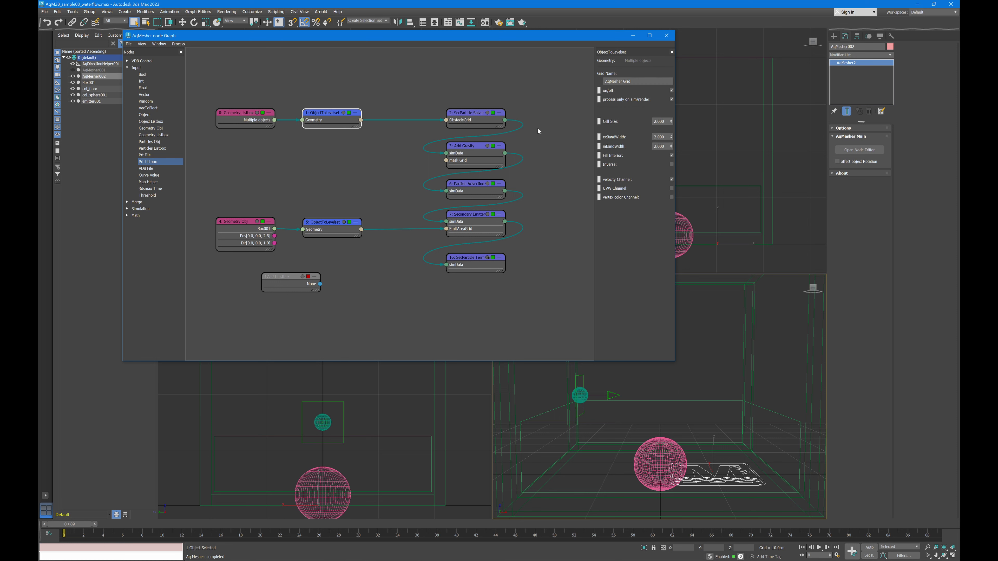
{"action": "double_click", "coordinate": [660, 121]}
{"action": "left_click", "coordinate": [334, 233]}
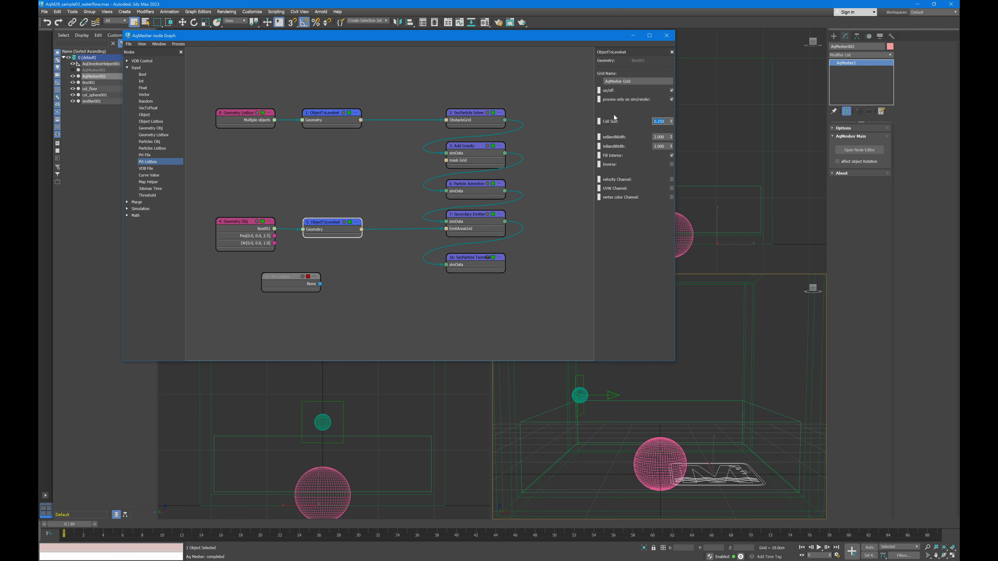
Run the secondary simulation from SecParticle Terminal, then move the first Prt Listbox node left
{"action": "left_click", "coordinate": [482, 271]}
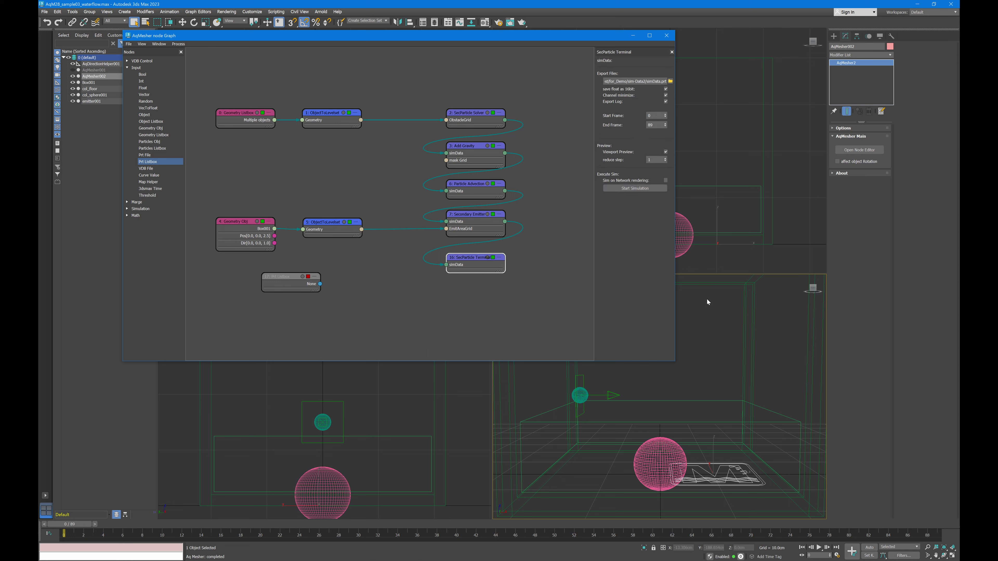
{"action": "left_click", "coordinate": [637, 191]}
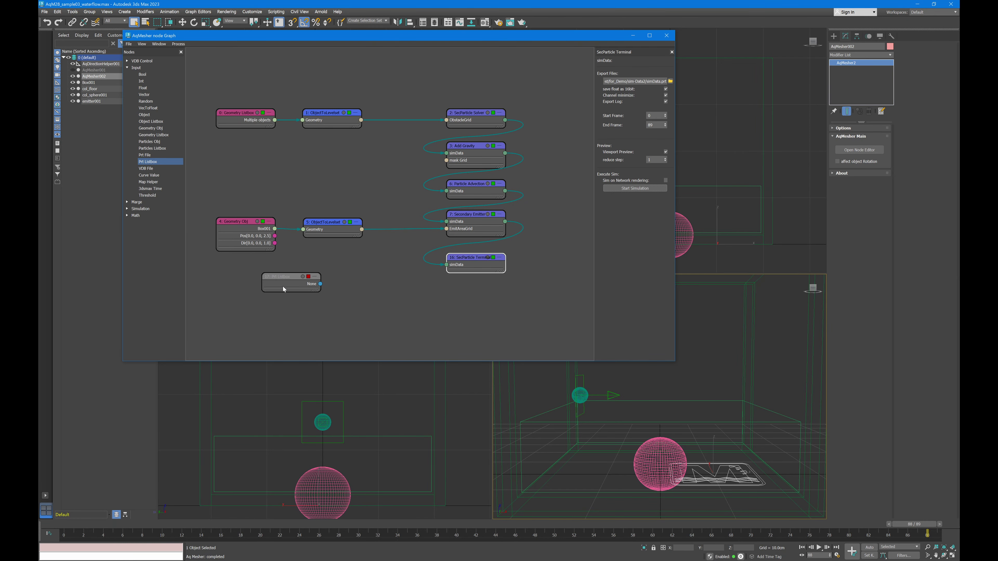
{"action": "left_click_drag", "start_coordinate": [284, 289], "coordinate": [237, 291]}
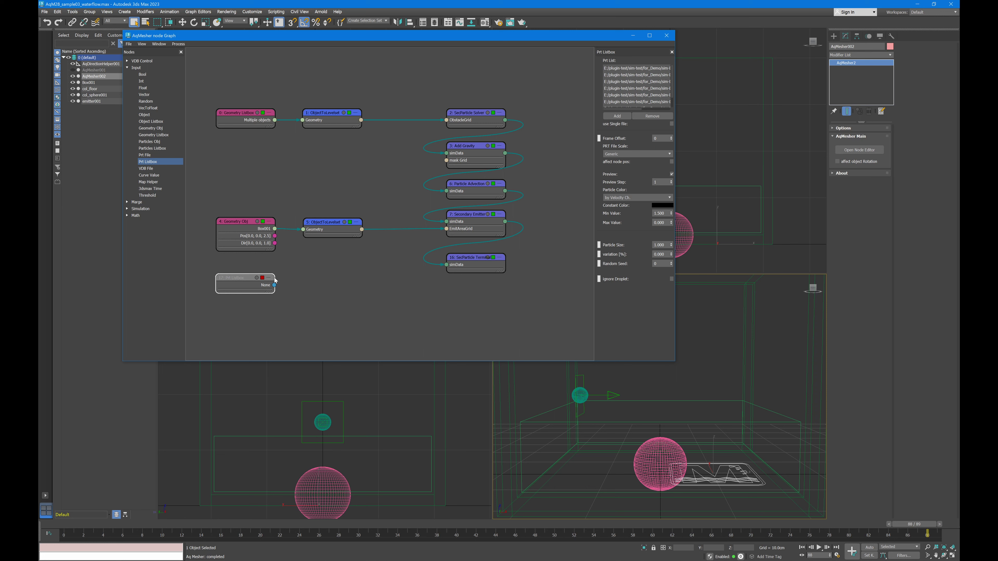
Re-enable the primary Prt Listbox coloured by Fluid Color with Max Value 10, then go to frame 23
{"action": "left_click", "coordinate": [72, 525]}
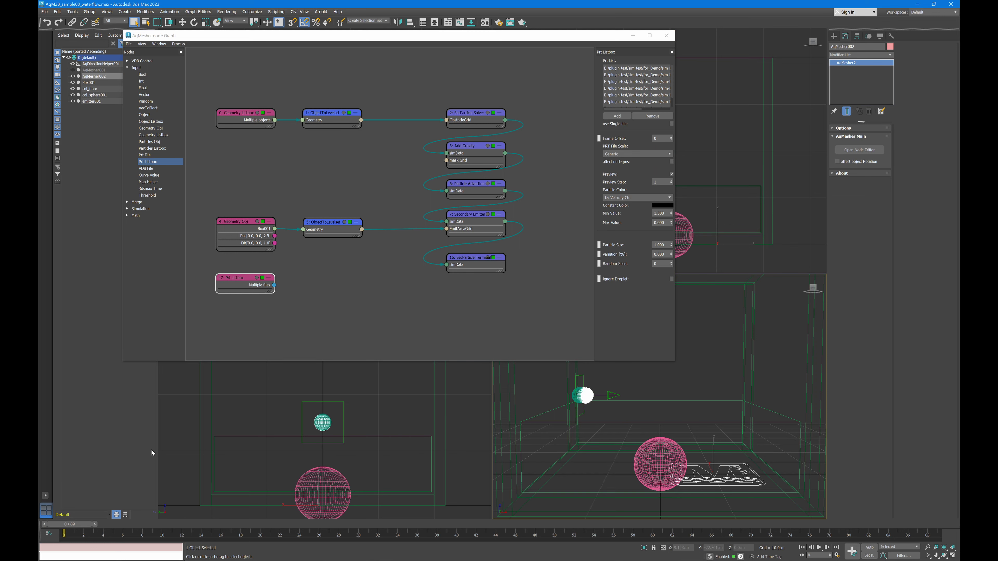
{"action": "left_click", "coordinate": [644, 197]}
{"action": "left_click", "coordinate": [628, 244]}
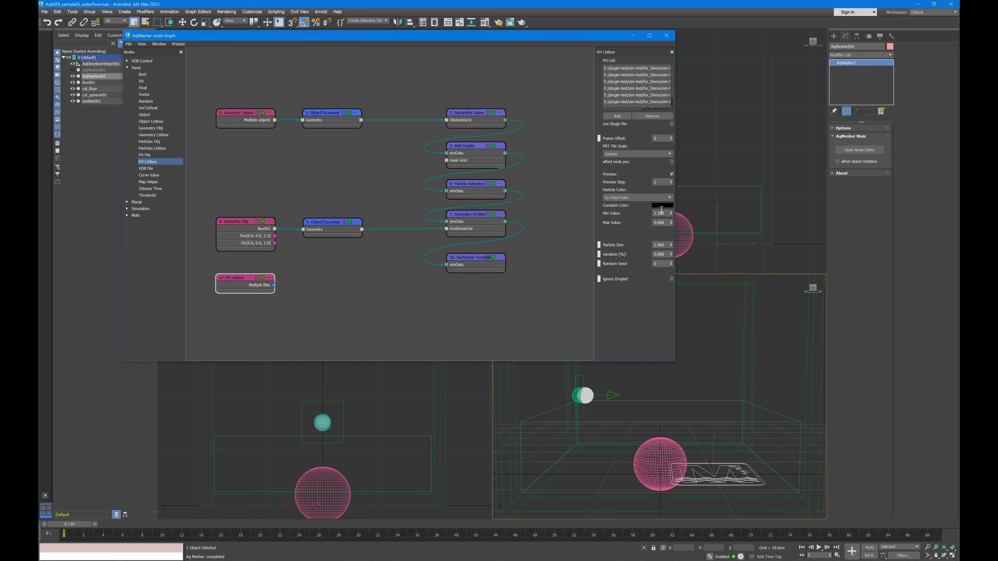
{"action": "left_click", "coordinate": [663, 213]}
{"action": "key", "text": "Tab"}
{"action": "type", "text": "10"}
{"action": "key", "text": "Return"}
{"action": "left_click_drag", "start_coordinate": [94, 529], "coordinate": [294, 518]}
Add a second Prt Listbox loading the sim-Data2 foam parts, previewed and coloured by fluid colour
{"action": "left_click", "coordinate": [171, 163]}
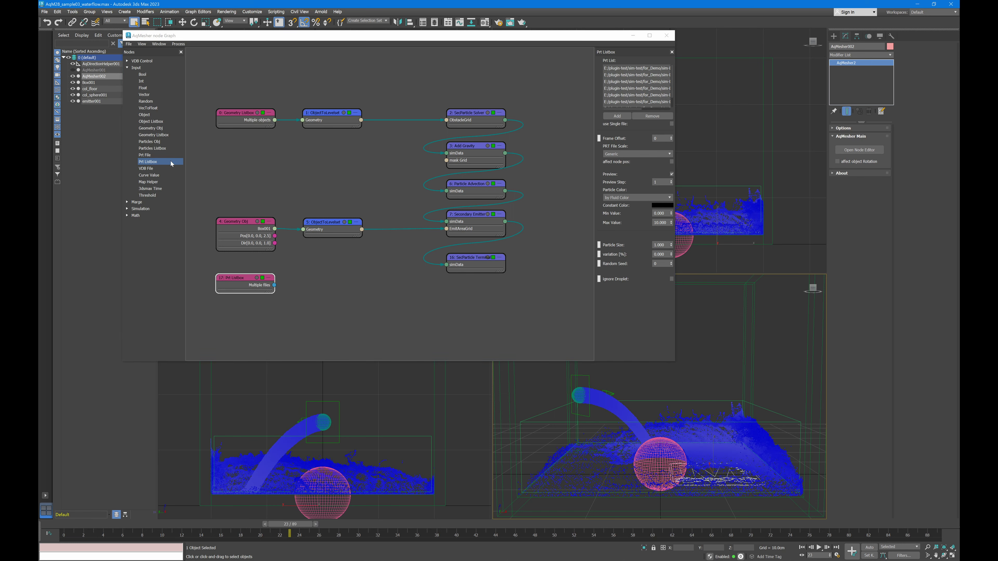
{"action": "left_click_drag", "start_coordinate": [146, 164], "coordinate": [303, 277]}
{"action": "left_click", "coordinate": [617, 115]}
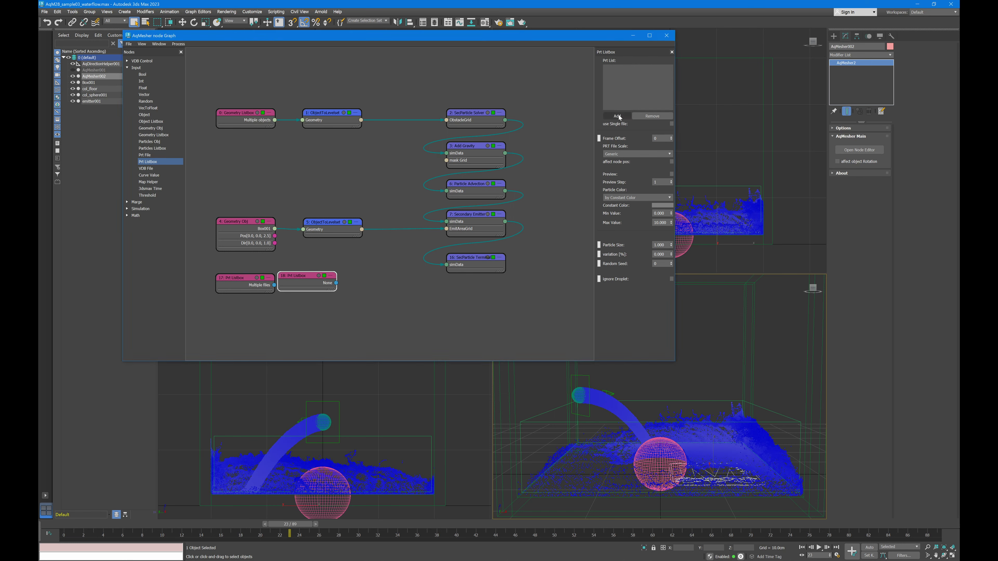
{"action": "double_click", "coordinate": [212, 91]}
{"action": "left_click", "coordinate": [211, 84]}
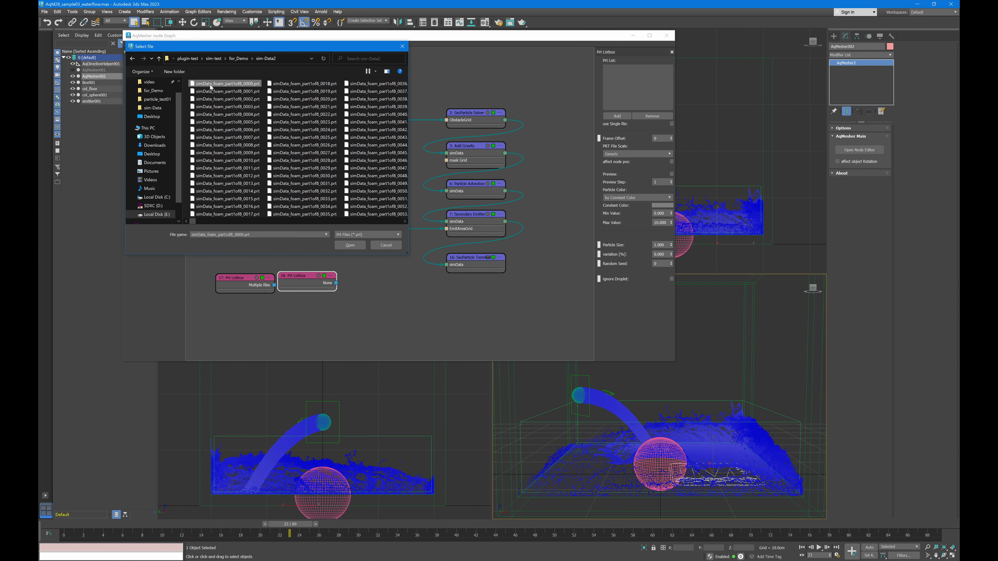
{"action": "double_click", "coordinate": [240, 84]}
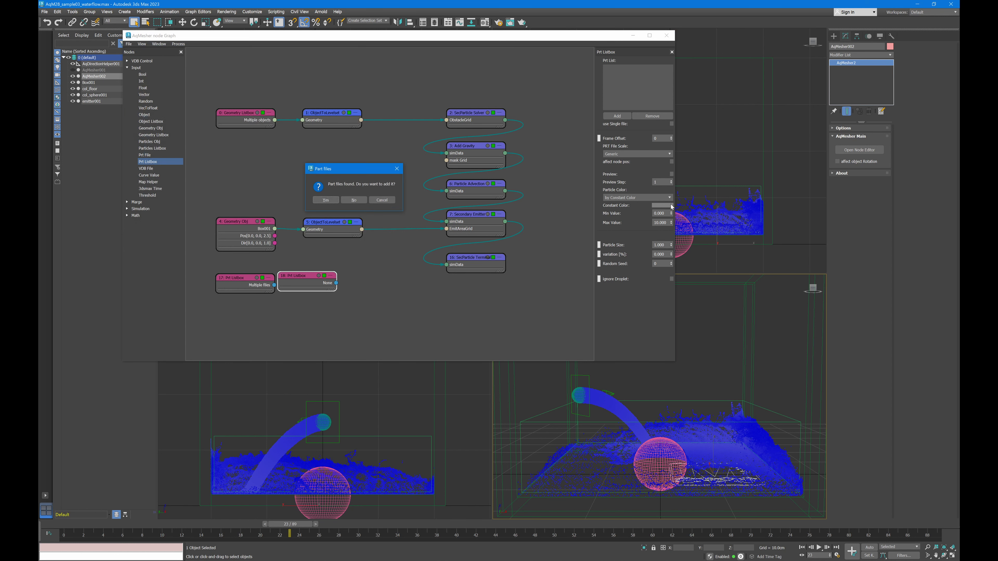
{"action": "left_click", "coordinate": [326, 200]}
{"action": "left_click", "coordinate": [672, 173]}
{"action": "left_click", "coordinate": [637, 197]}
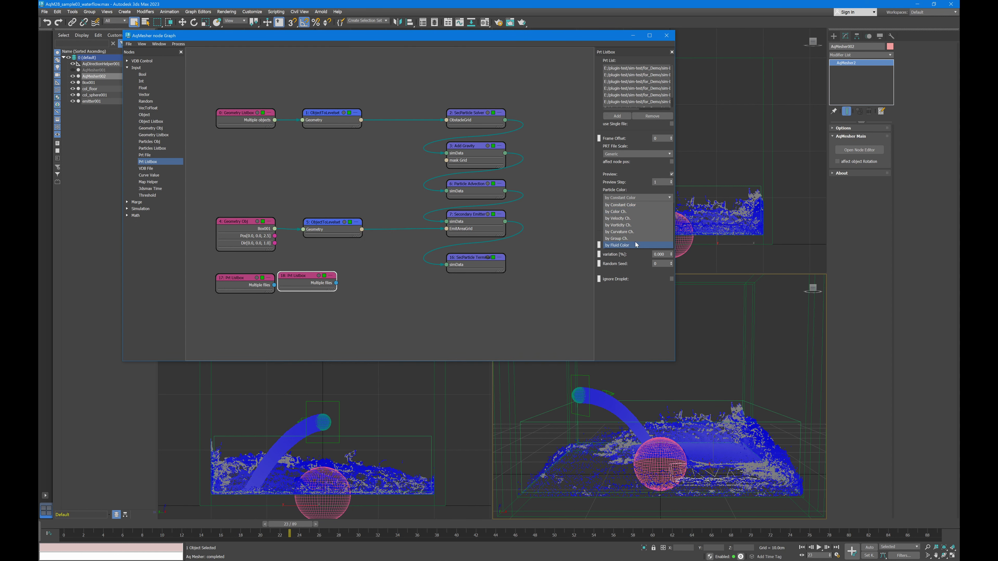
{"action": "left_click", "coordinate": [629, 221]}
{"action": "left_click_drag", "start_coordinate": [311, 283], "coordinate": [311, 286]}
Add a third Prt Listbox loading the sim-Data2 splash parts with preview and its own colouring
{"action": "left_click_drag", "start_coordinate": [147, 162], "coordinate": [360, 280]}
{"action": "left_click", "coordinate": [616, 115]}
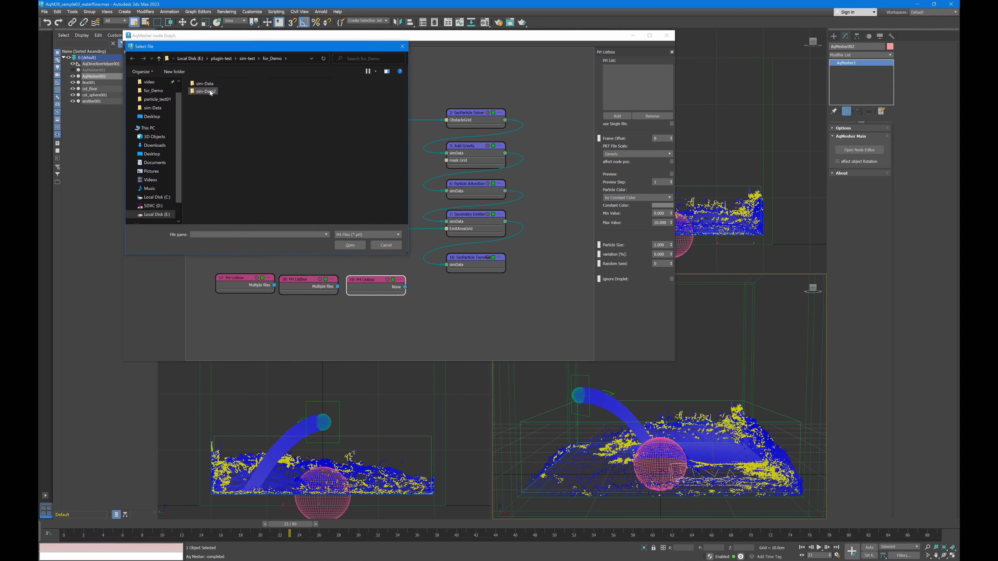
{"action": "double_click", "coordinate": [203, 92]}
{"action": "left_click_drag", "start_coordinate": [195, 224], "coordinate": [331, 230]}
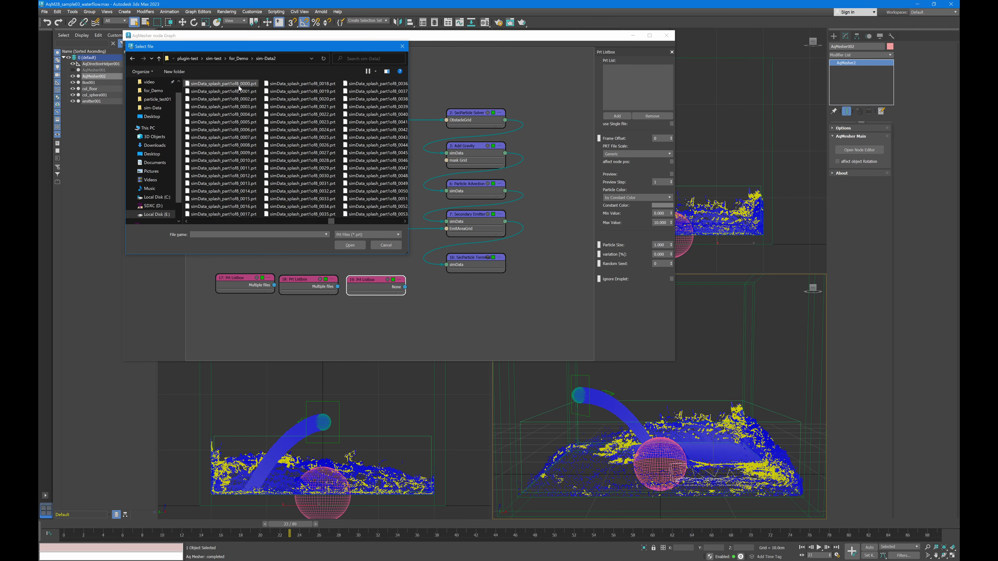
{"action": "double_click", "coordinate": [222, 84]}
{"action": "left_click", "coordinate": [326, 200]}
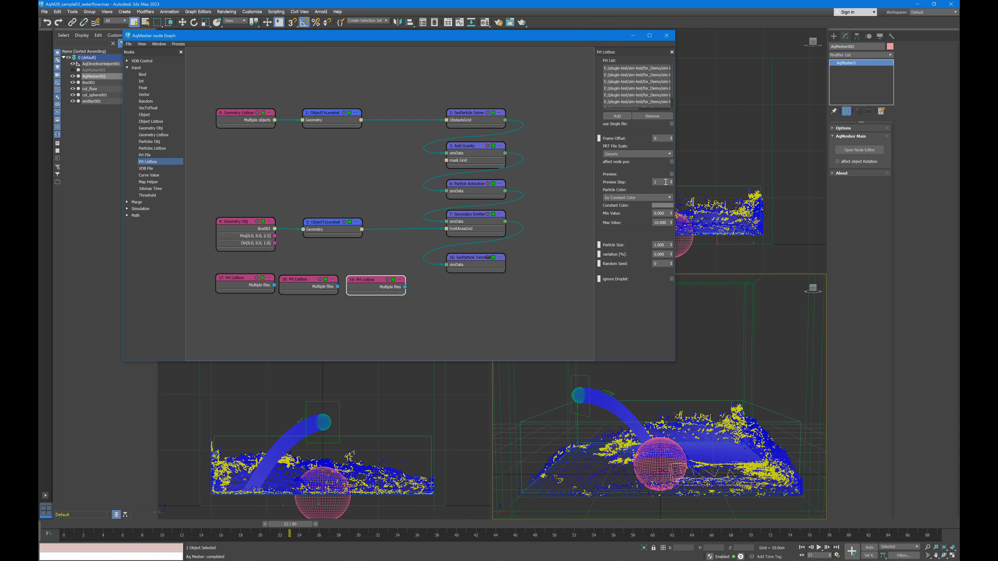
{"action": "left_click", "coordinate": [672, 173]}
{"action": "left_click", "coordinate": [636, 197]}
{"action": "left_click", "coordinate": [636, 238]}
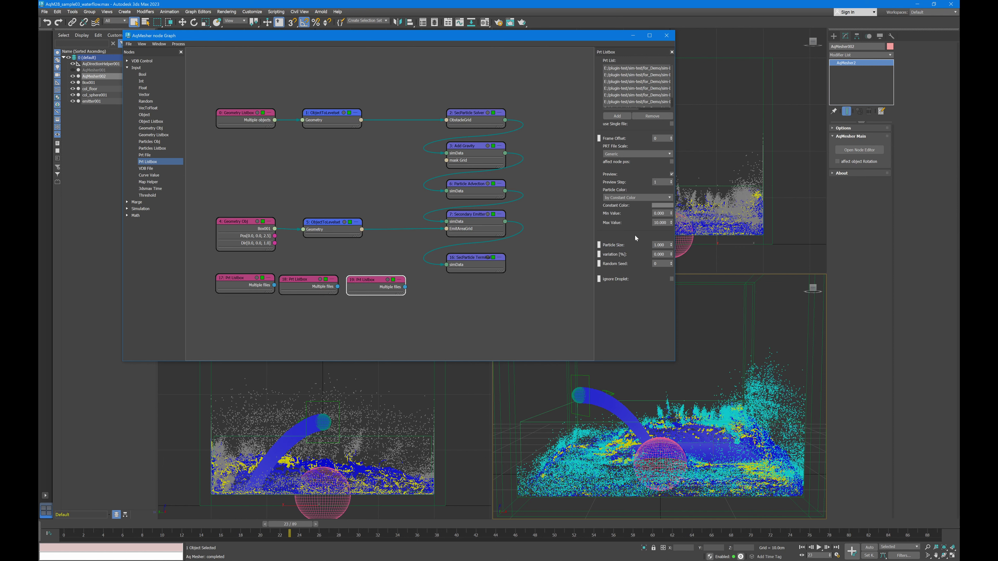
{"action": "left_click", "coordinate": [666, 35]}
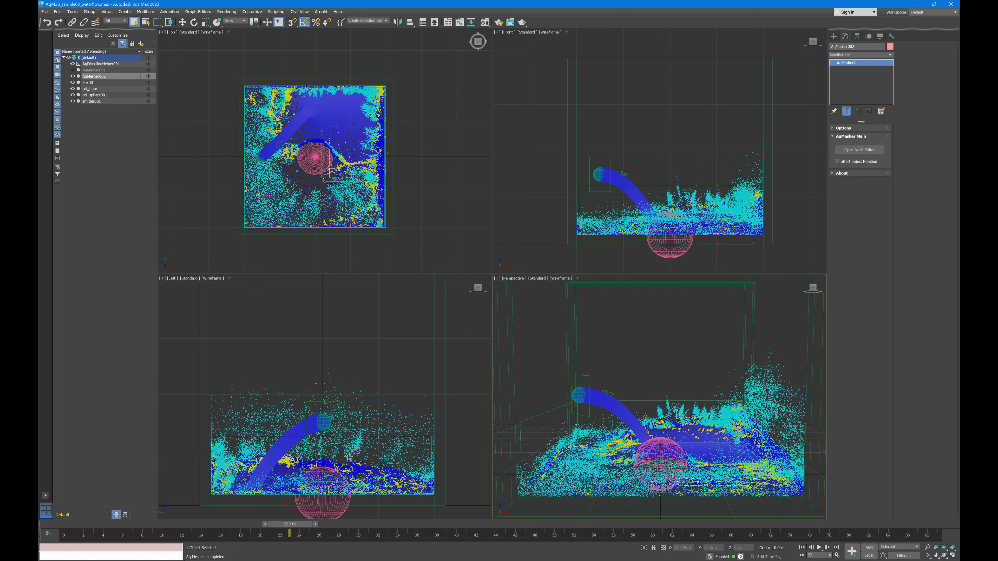
Orbit the Perspective view down into the tank and scrub the animation to frame 18
{"action": "left_click", "coordinate": [944, 555]}
{"action": "left_click_drag", "start_coordinate": [668, 418], "coordinate": [659, 409]}
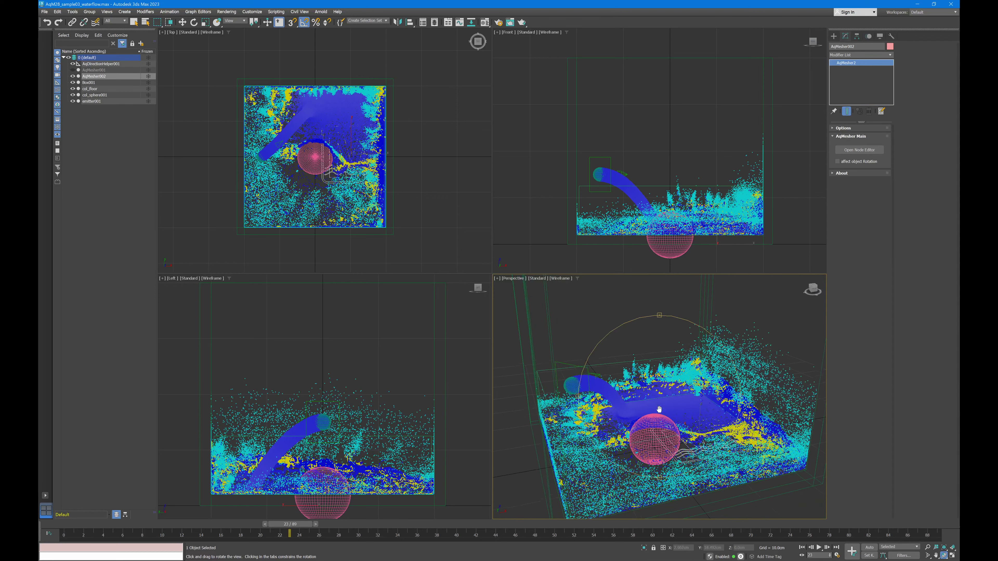
{"action": "right_click", "coordinate": [567, 428]}
{"action": "left_click_drag", "start_coordinate": [63, 526], "coordinate": [436, 524]}
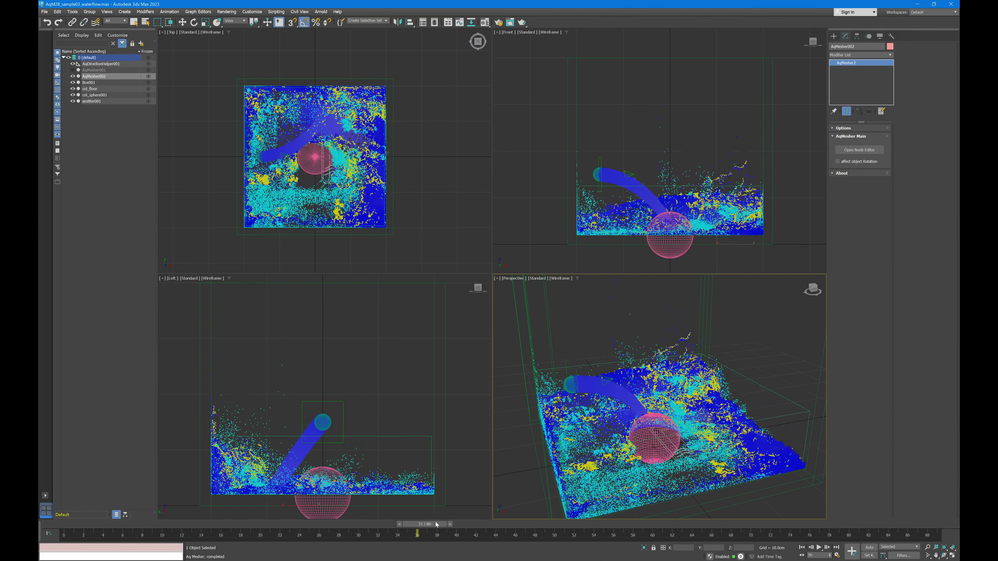